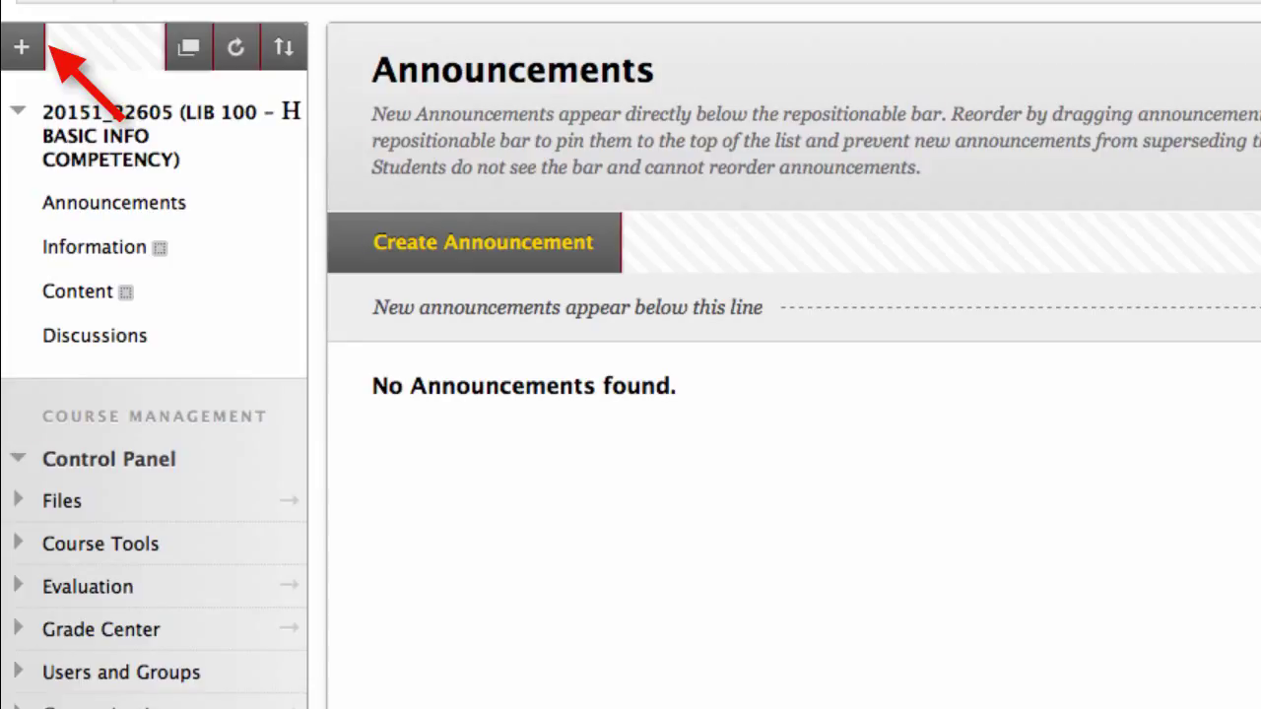
- Create a content area named SYLLABUS, marked Available to Users, in the course menu
click(20, 49)
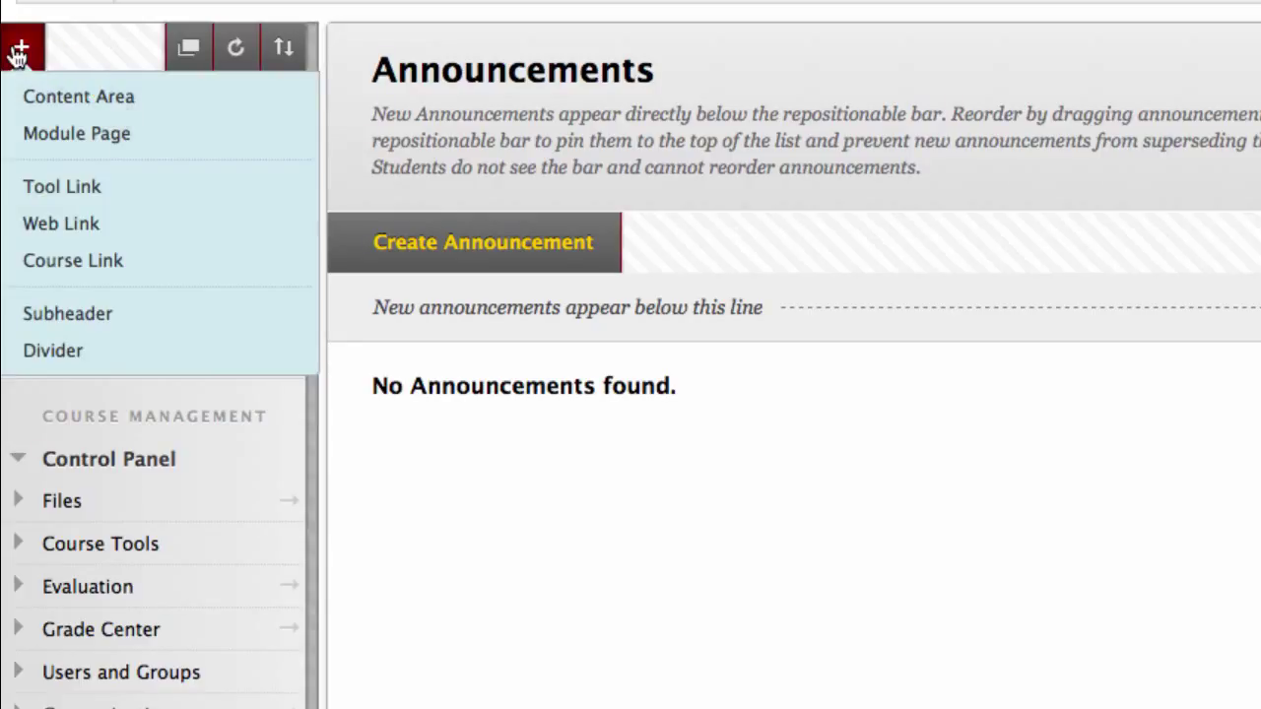
click(32, 97)
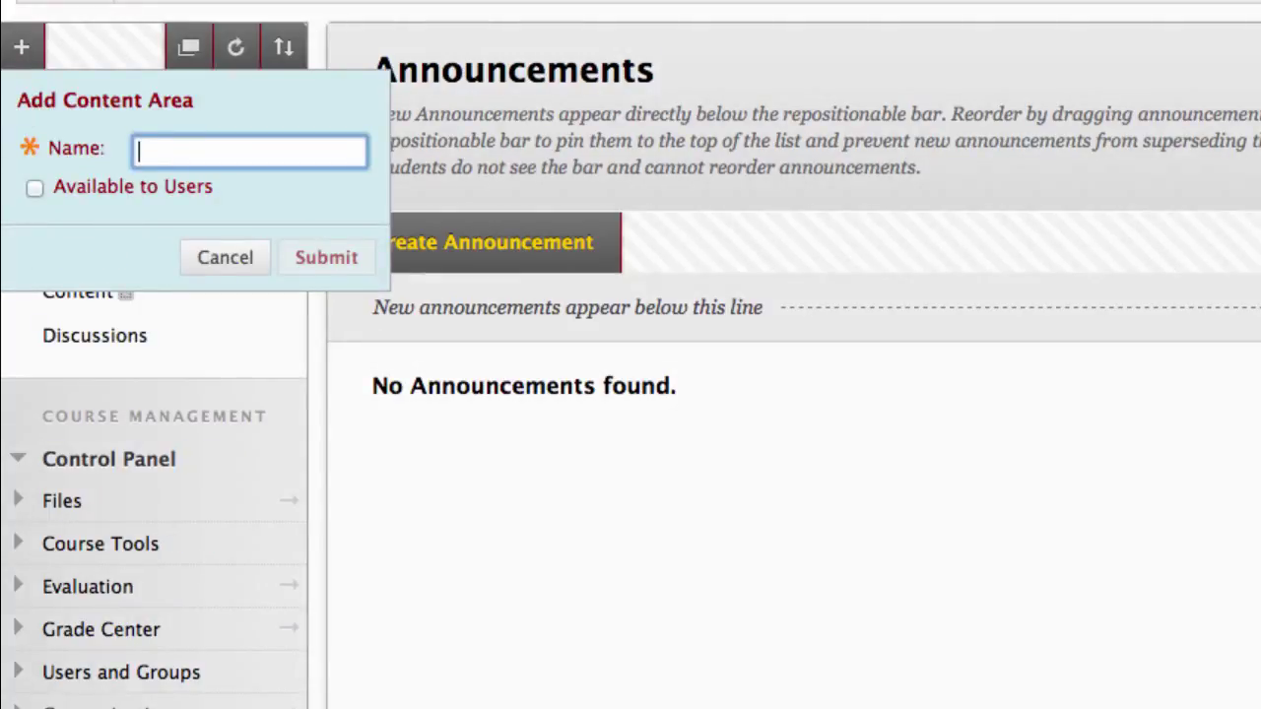
text(SYLLABUS)
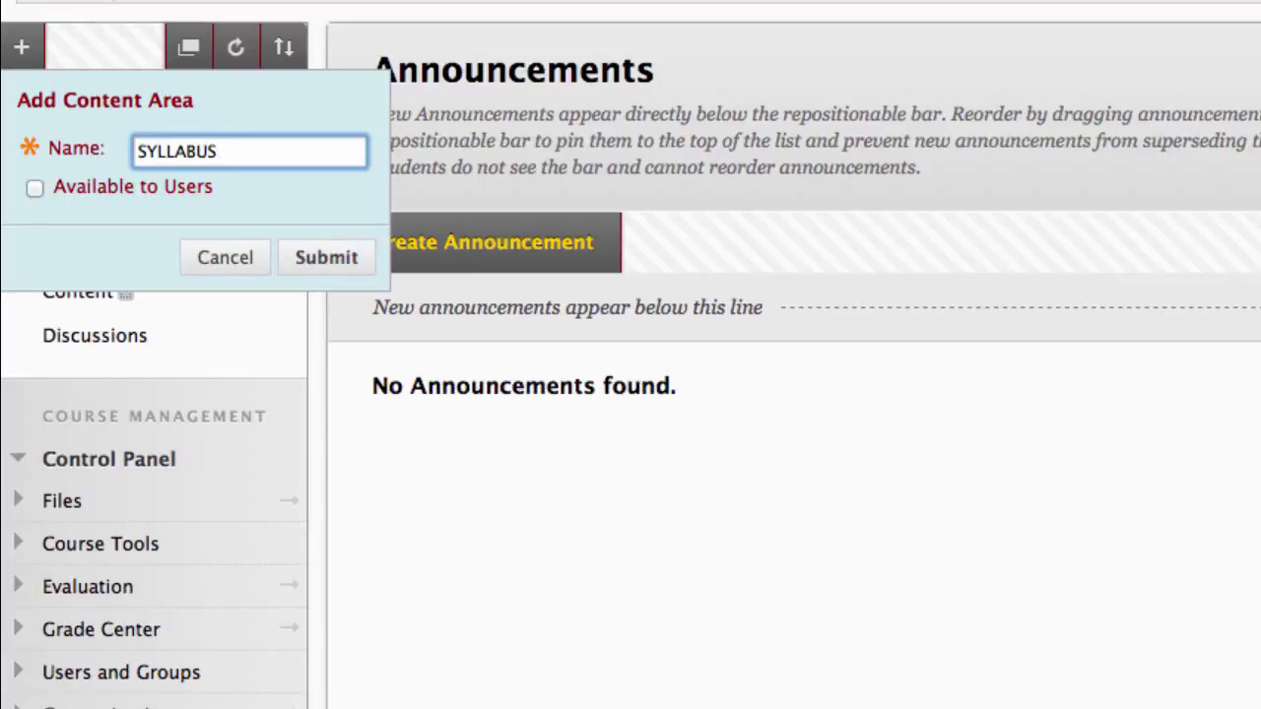
click(33, 187)
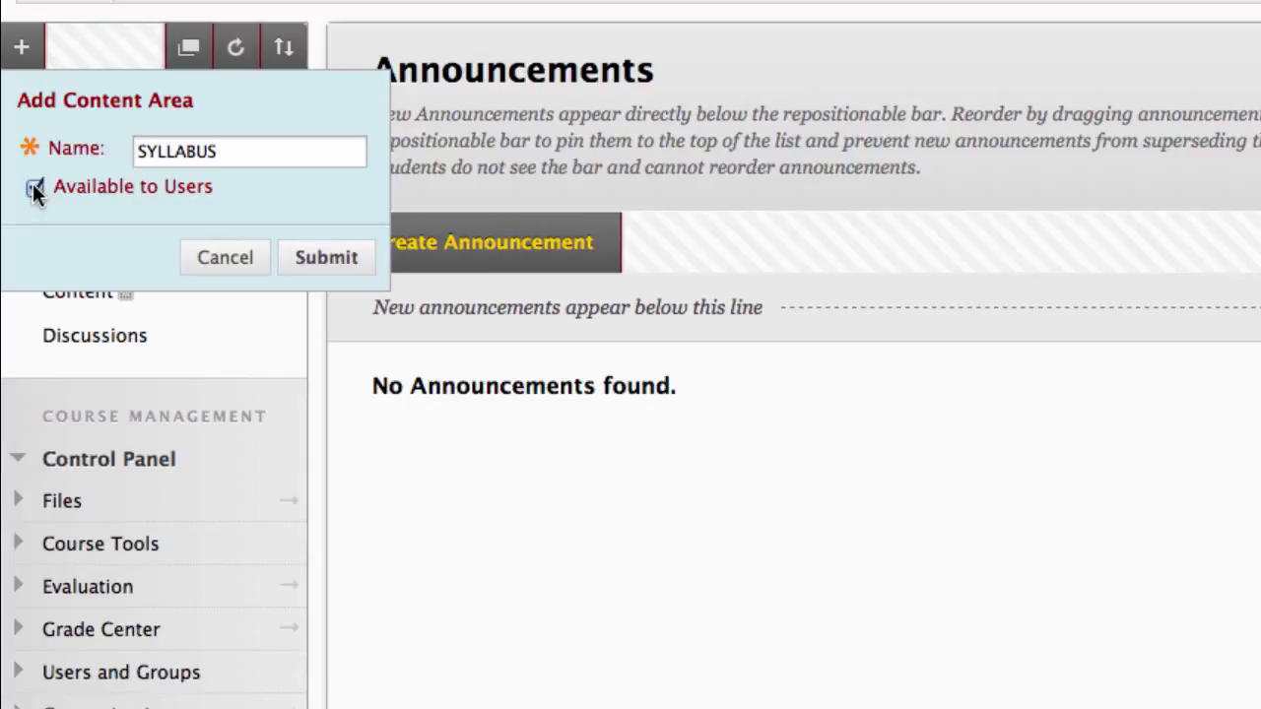
click(328, 255)
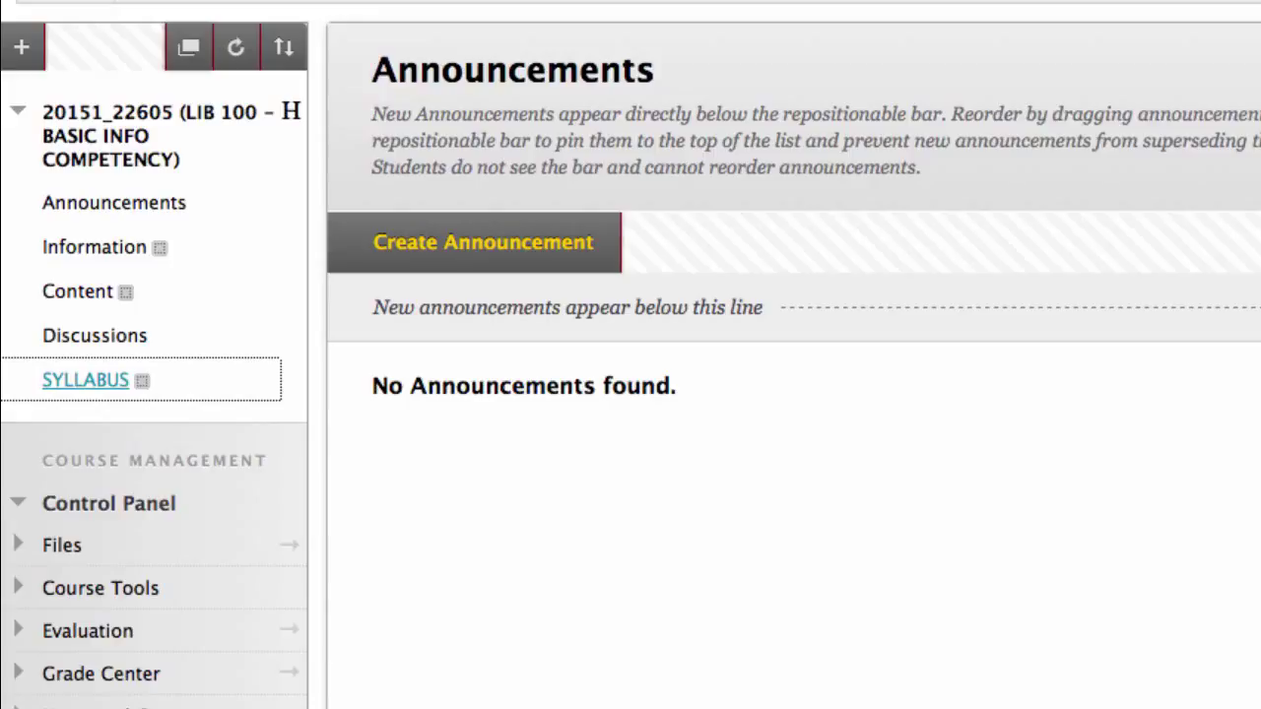
- Create a new content area named ASSIGNMENTS in the course menu
click(22, 46)
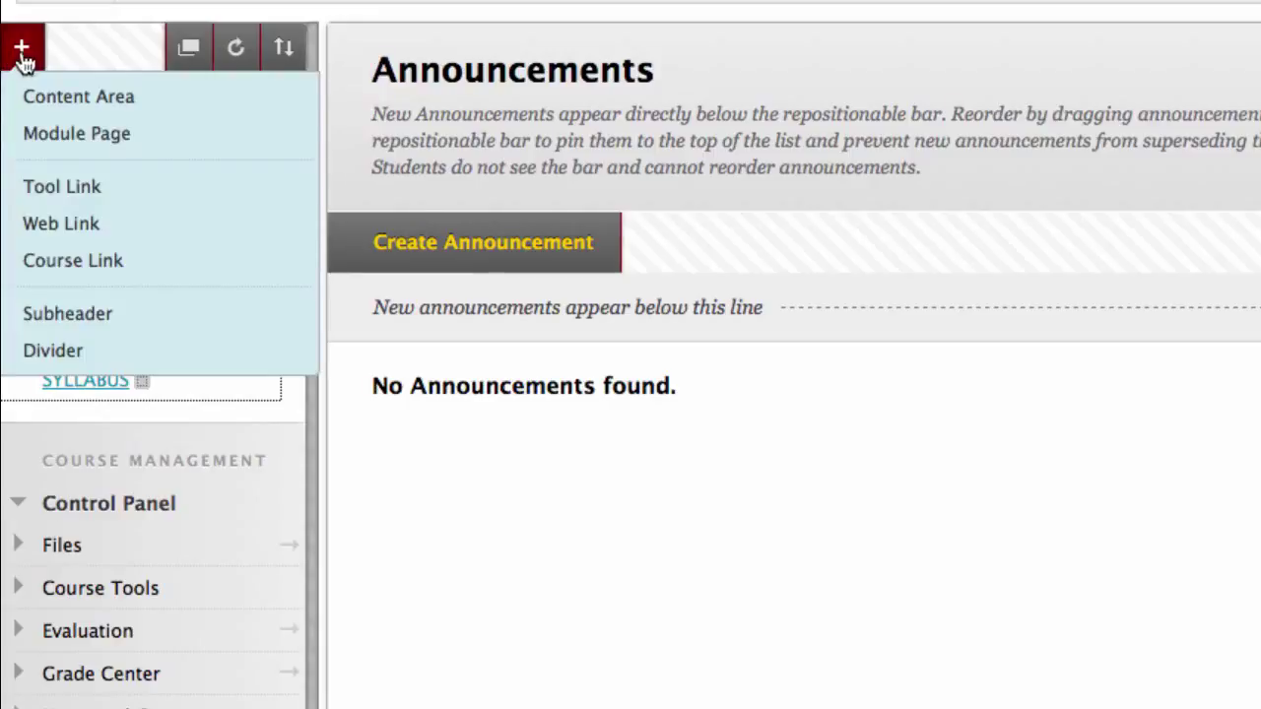
click(51, 98)
text(ASSIGNMENTS)
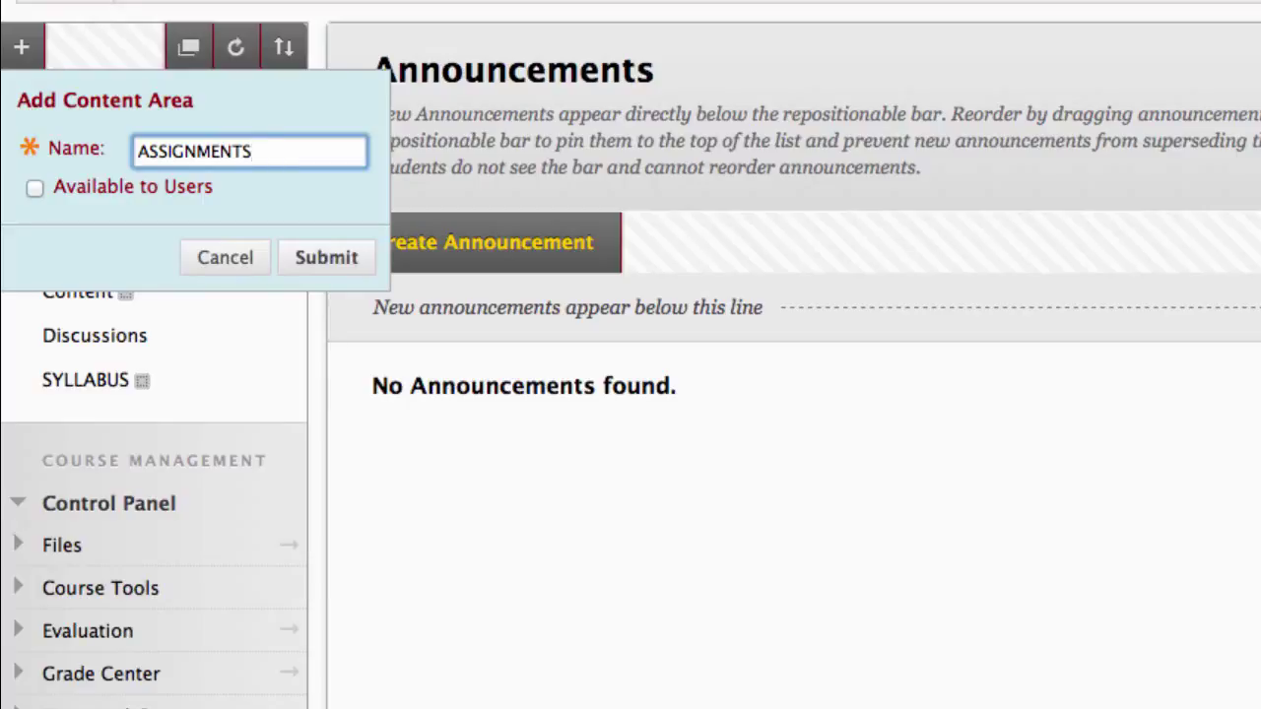
click(306, 254)
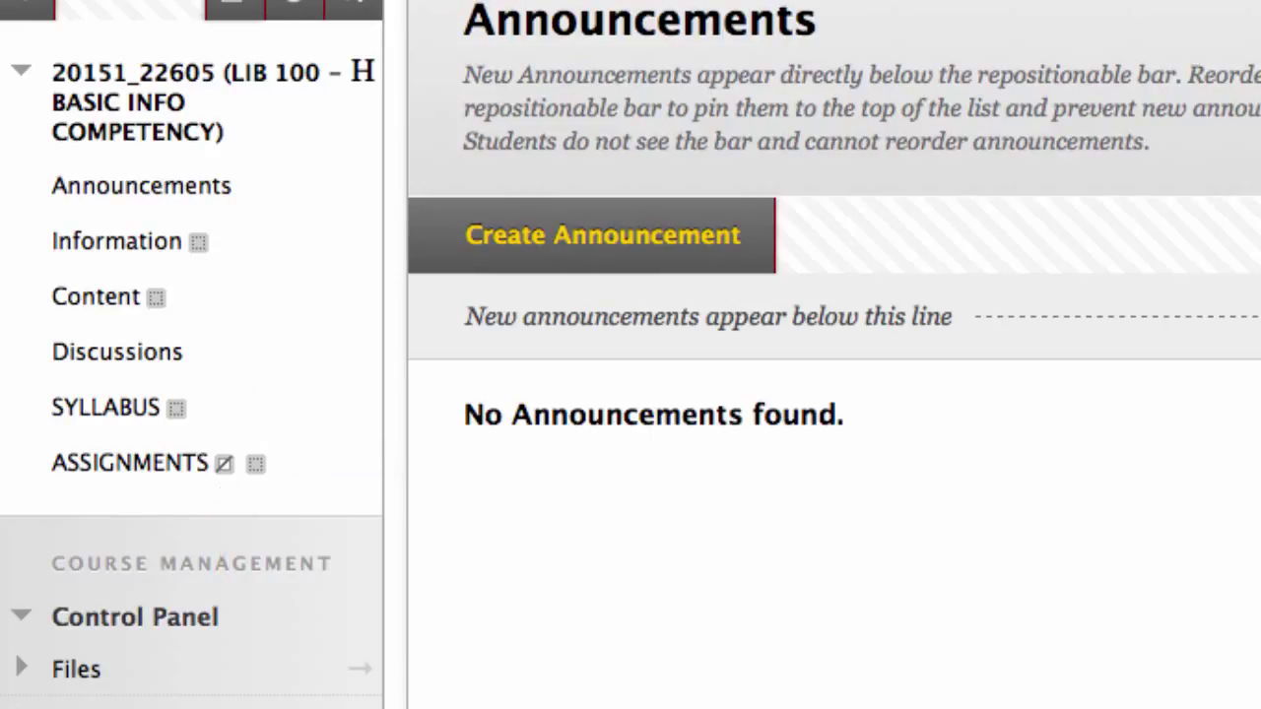
- Use Show Link to make the ASSIGNMENTS link visible to users
mouse_move(318, 479)
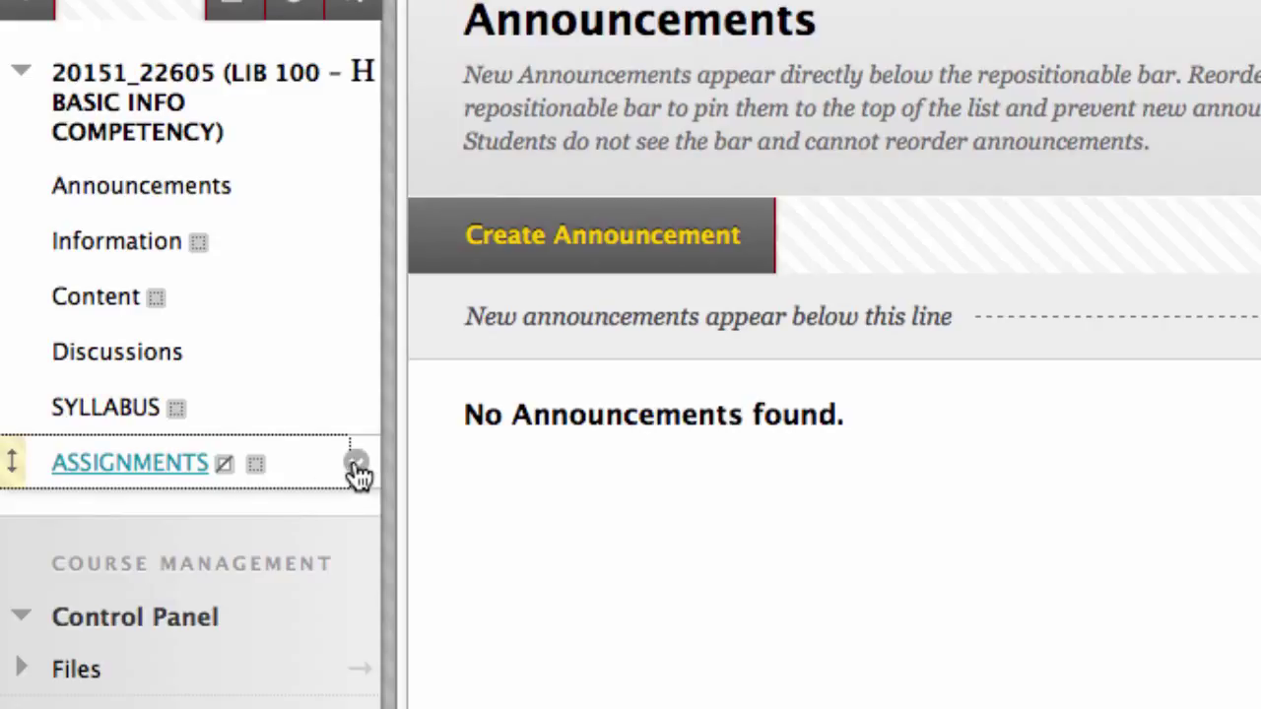
click(355, 464)
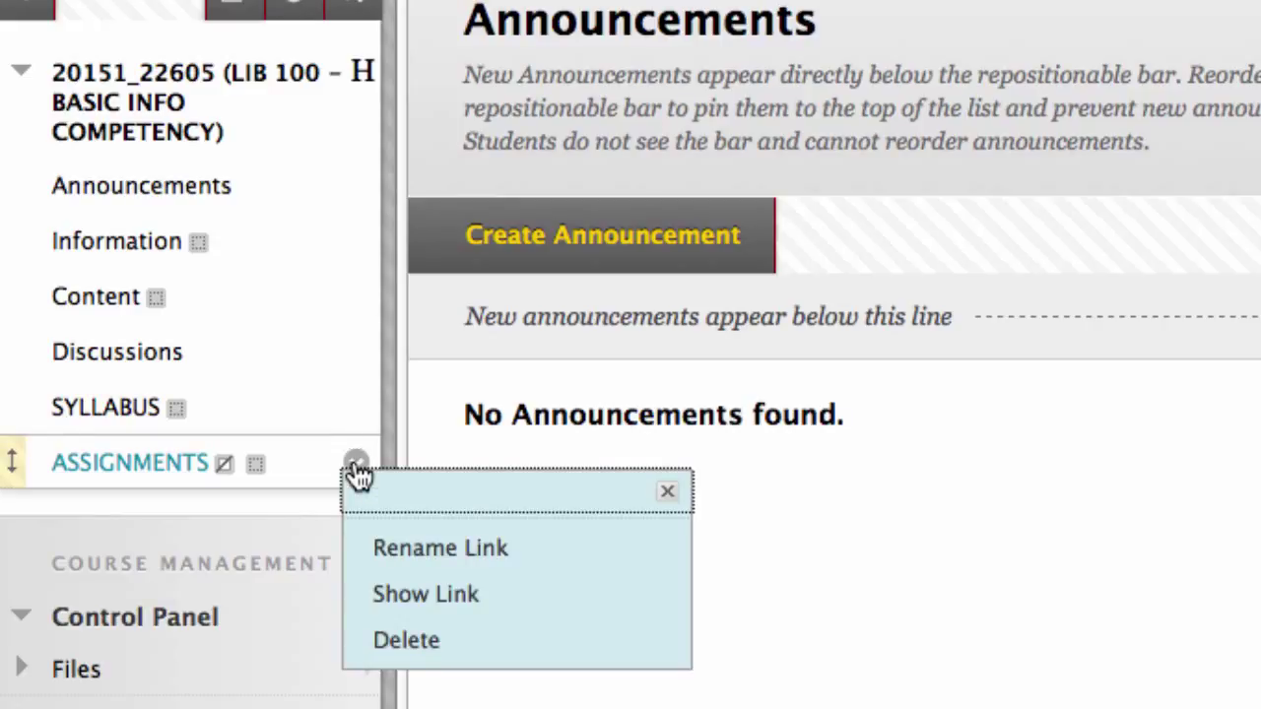
click(385, 597)
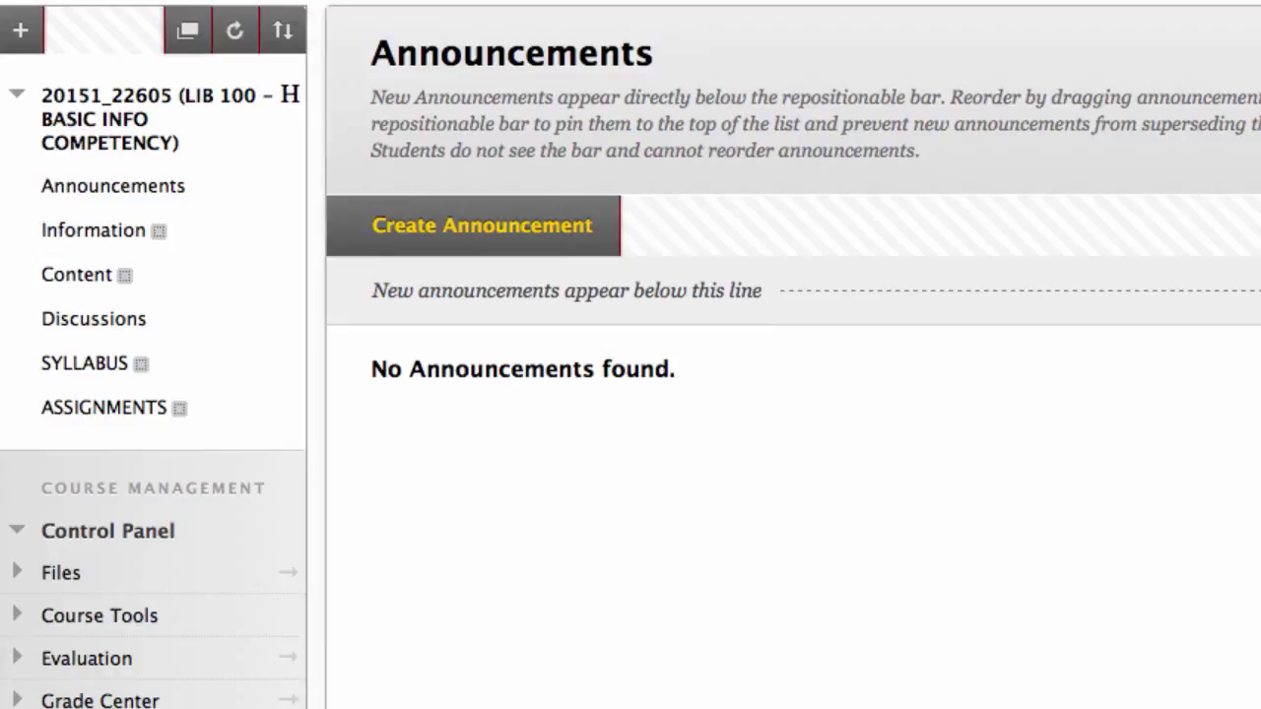
- Add a Contacts tool link named CONTACTS, available to users
click(21, 32)
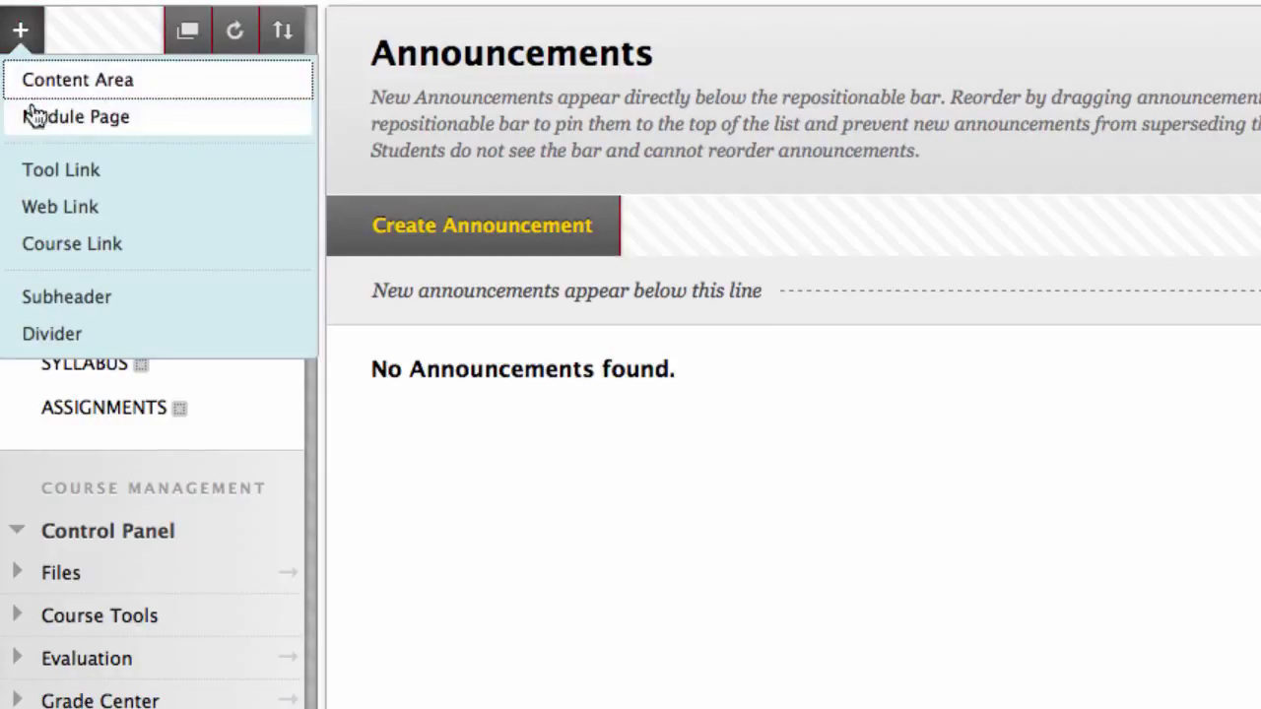
click(44, 173)
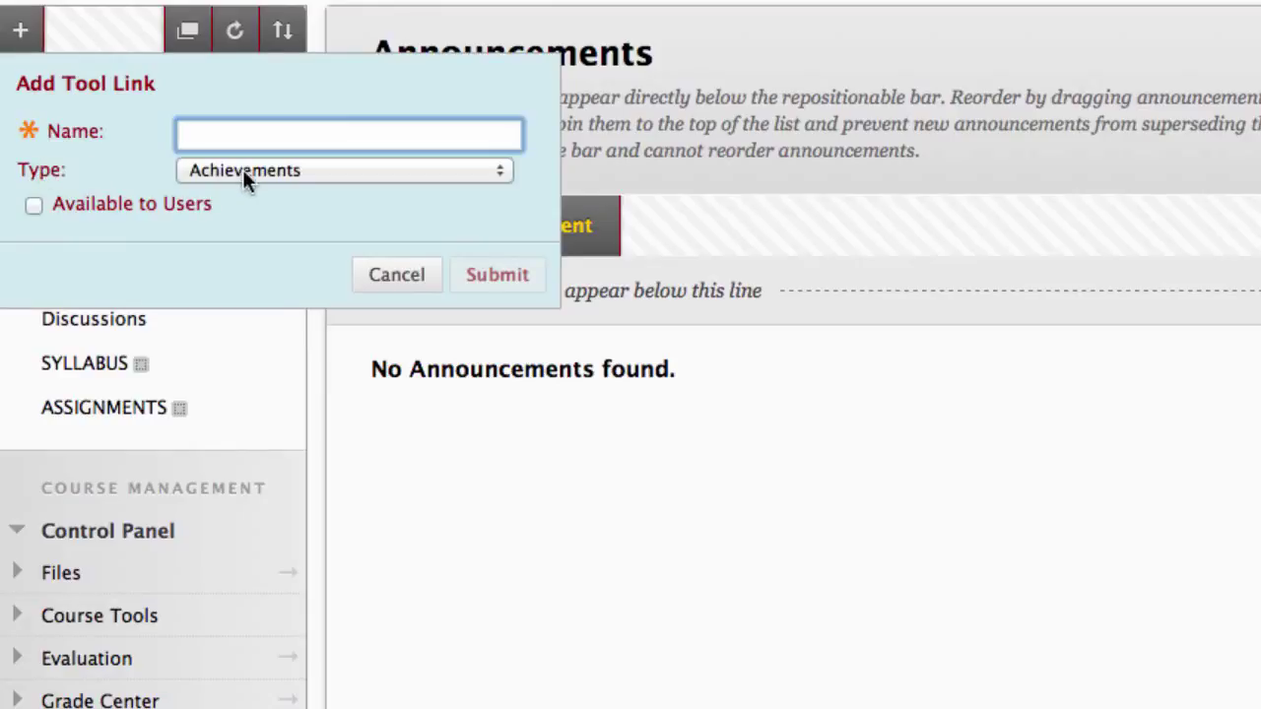
click(244, 169)
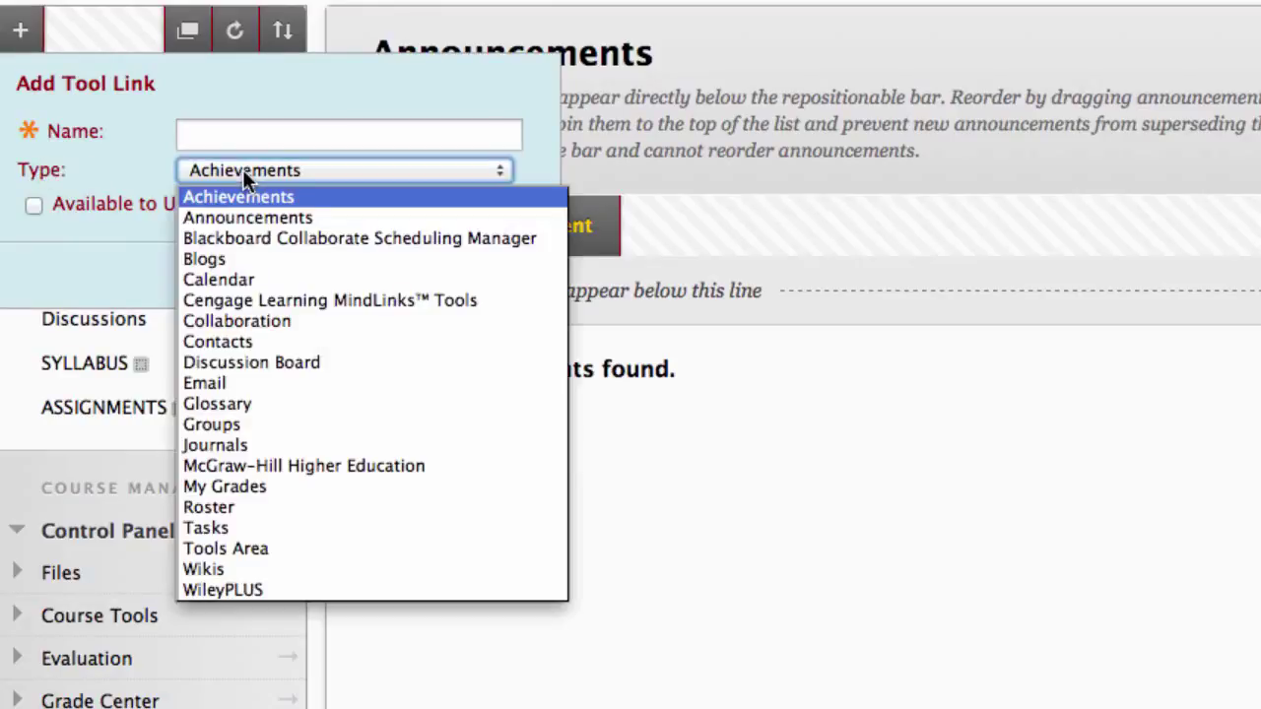
click(260, 340)
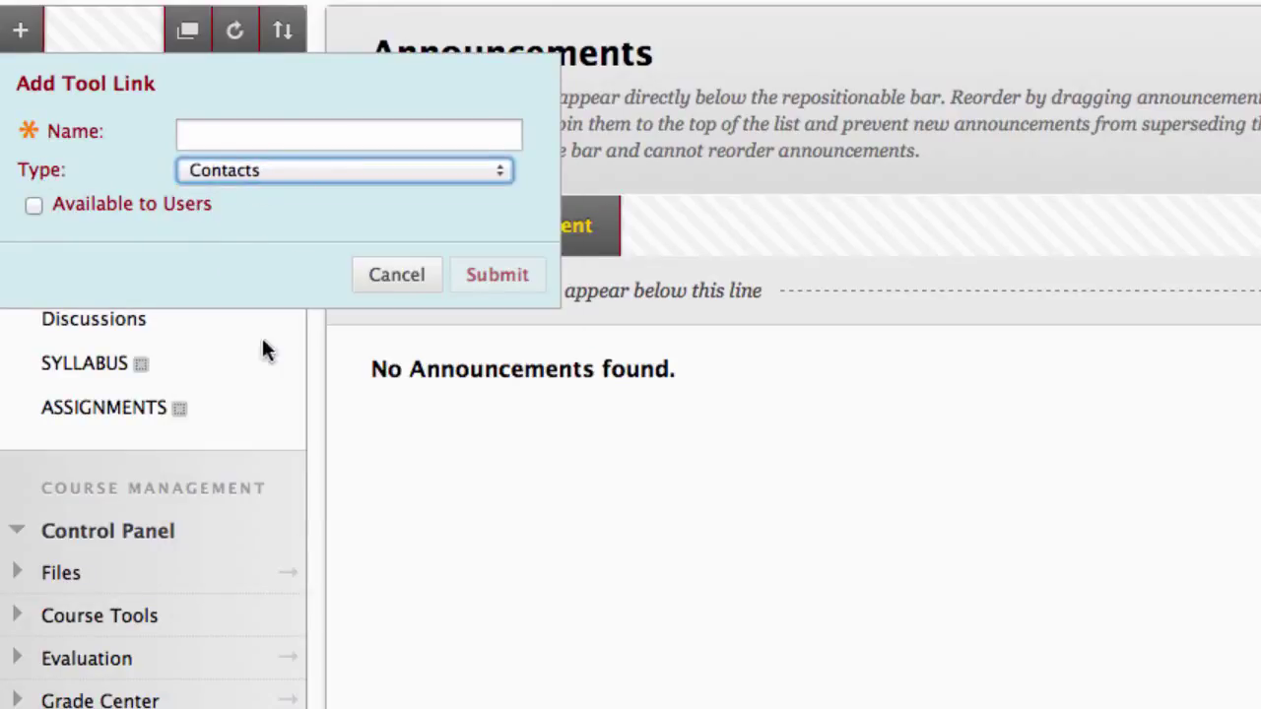
click(252, 134)
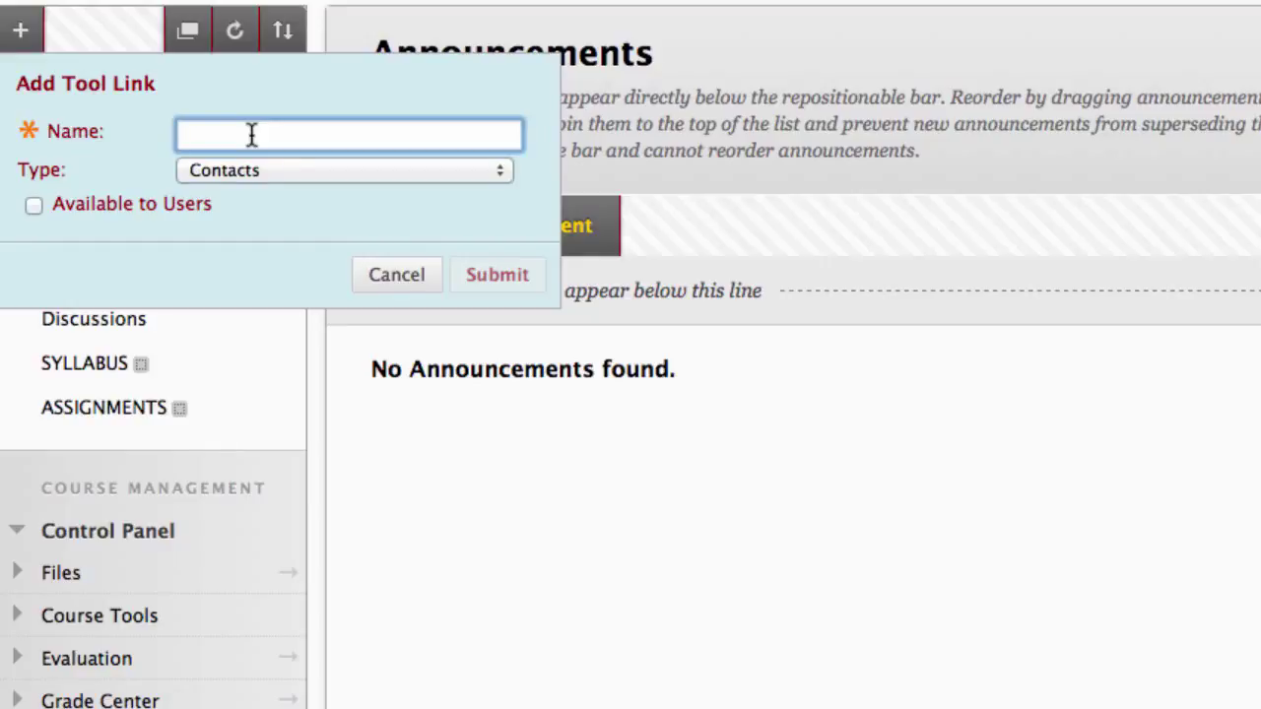
text(CONTACTS)
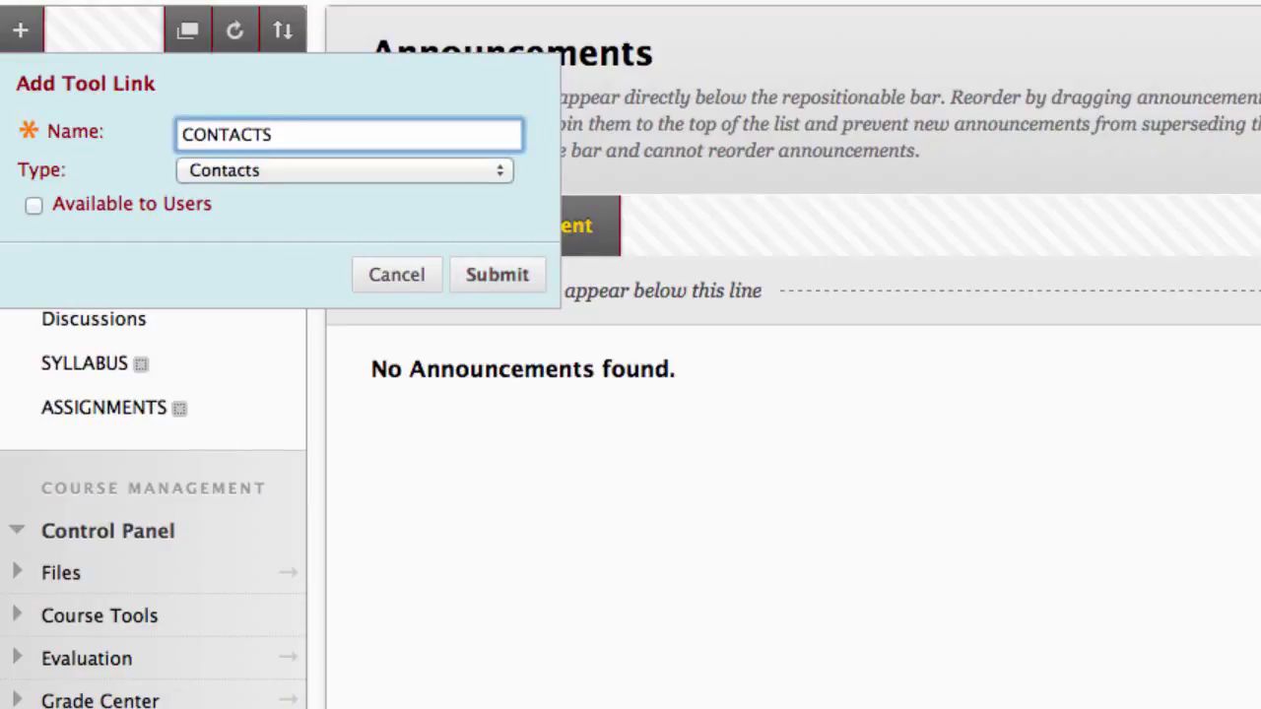
click(33, 204)
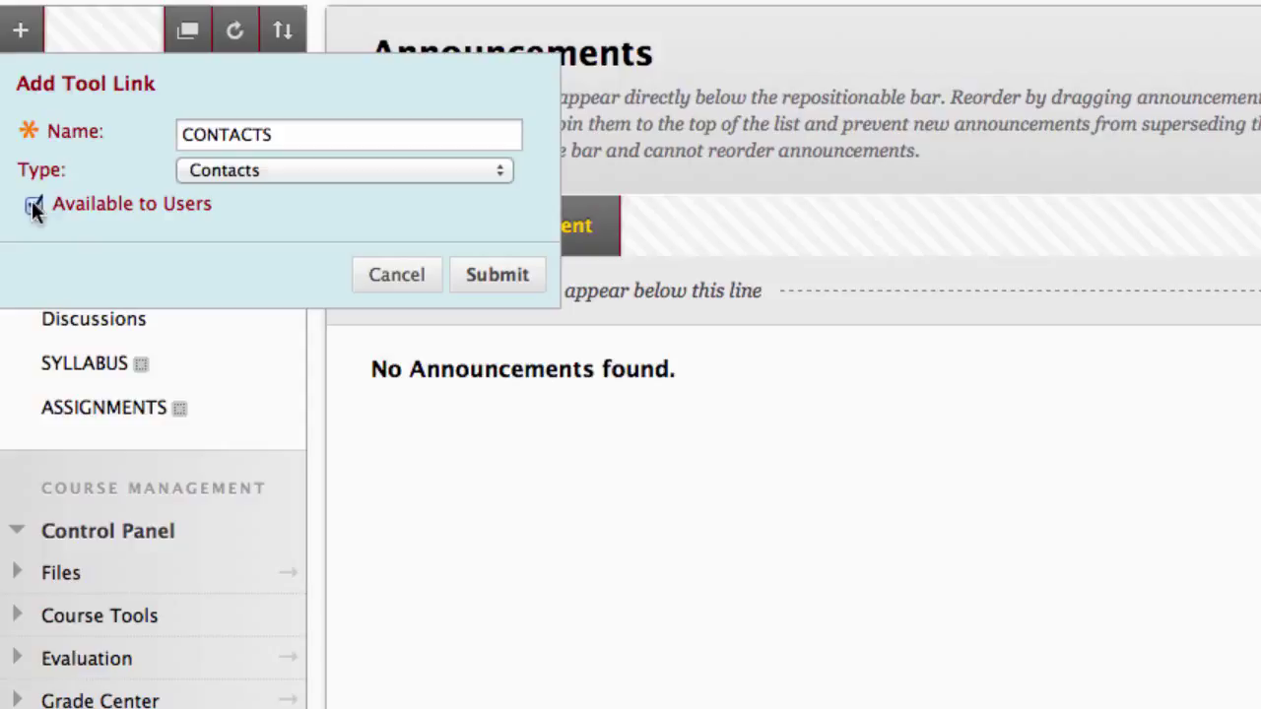
click(495, 275)
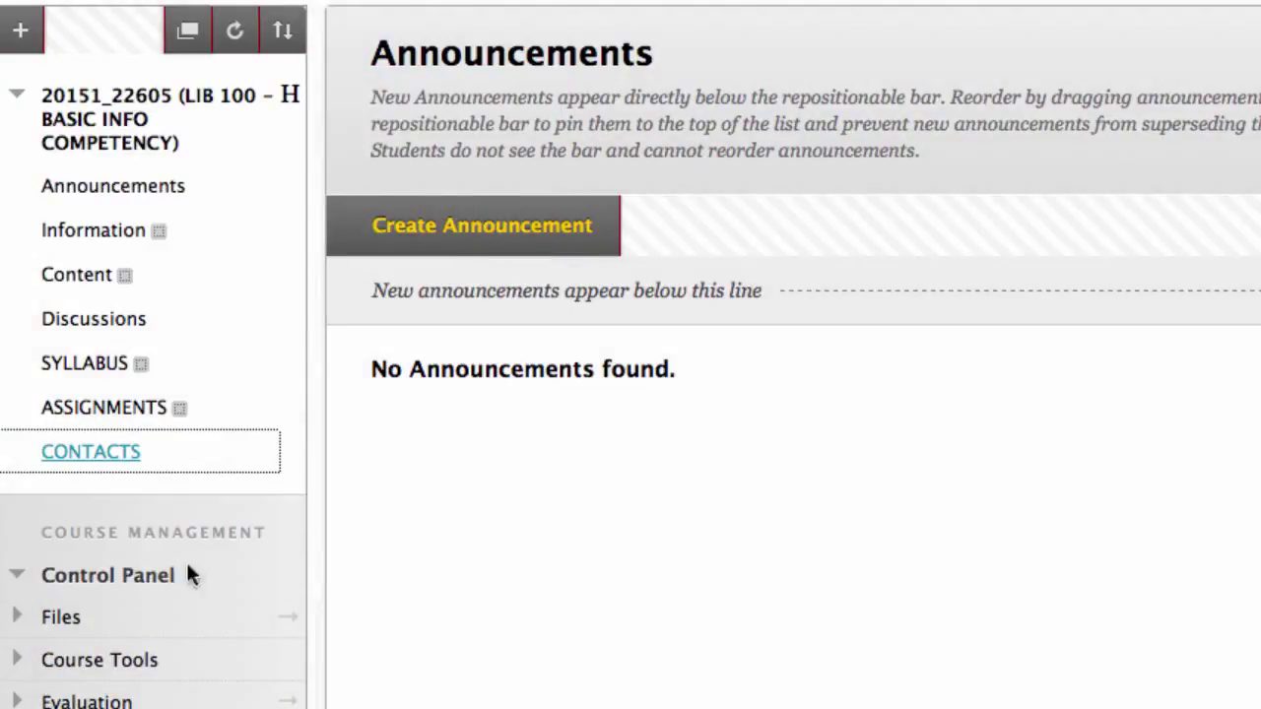
- Add a My Grades tool link named MY GRADES, available to users
click(20, 29)
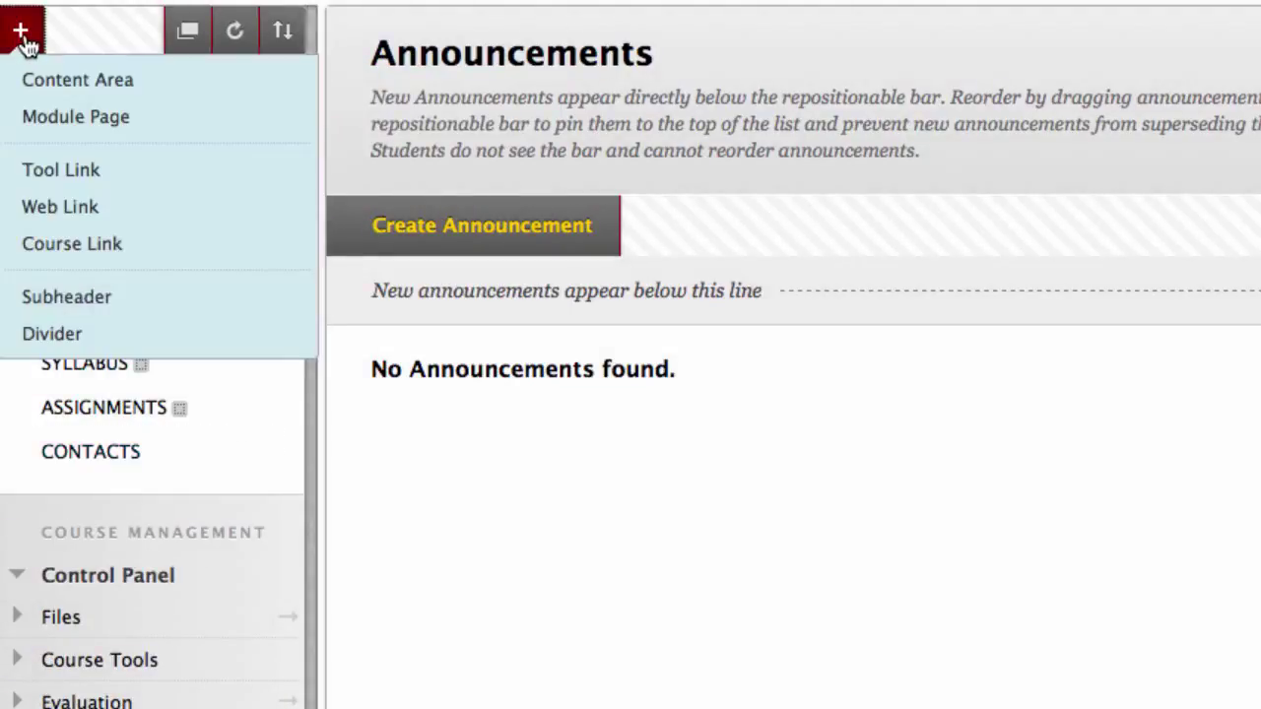
click(49, 171)
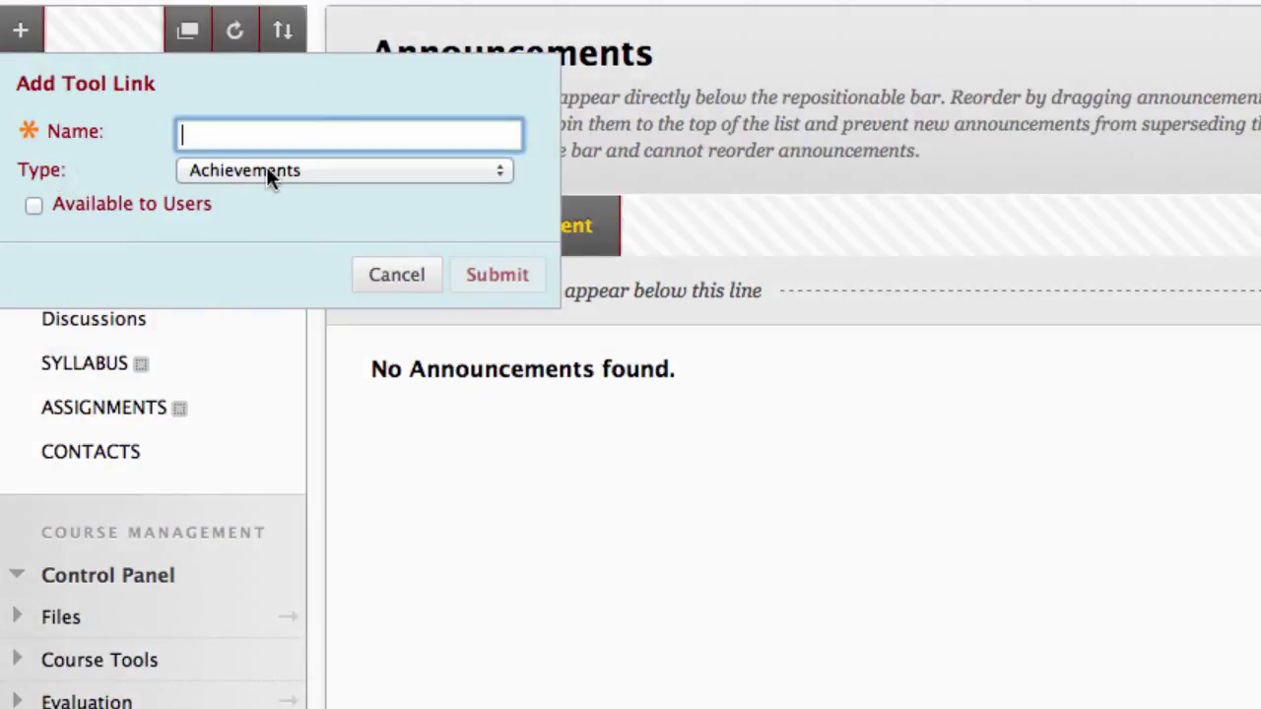
click(266, 170)
click(234, 465)
text(MY GRADES)
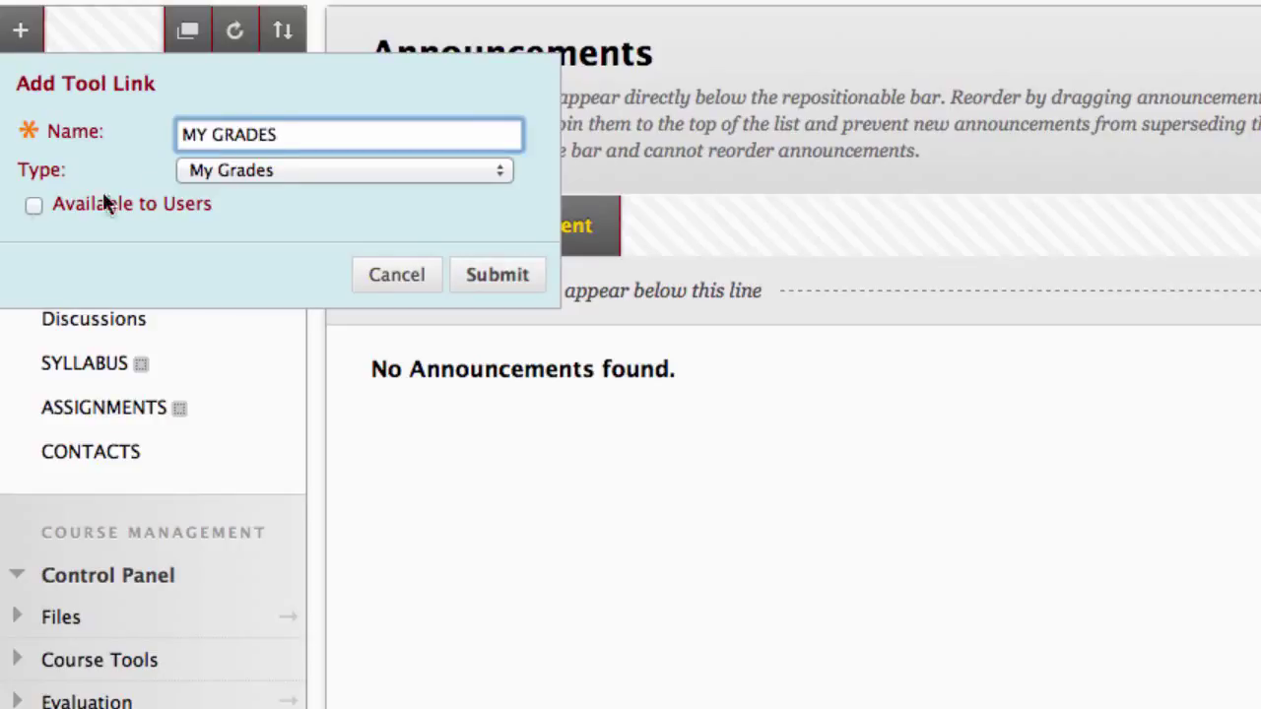
click(33, 206)
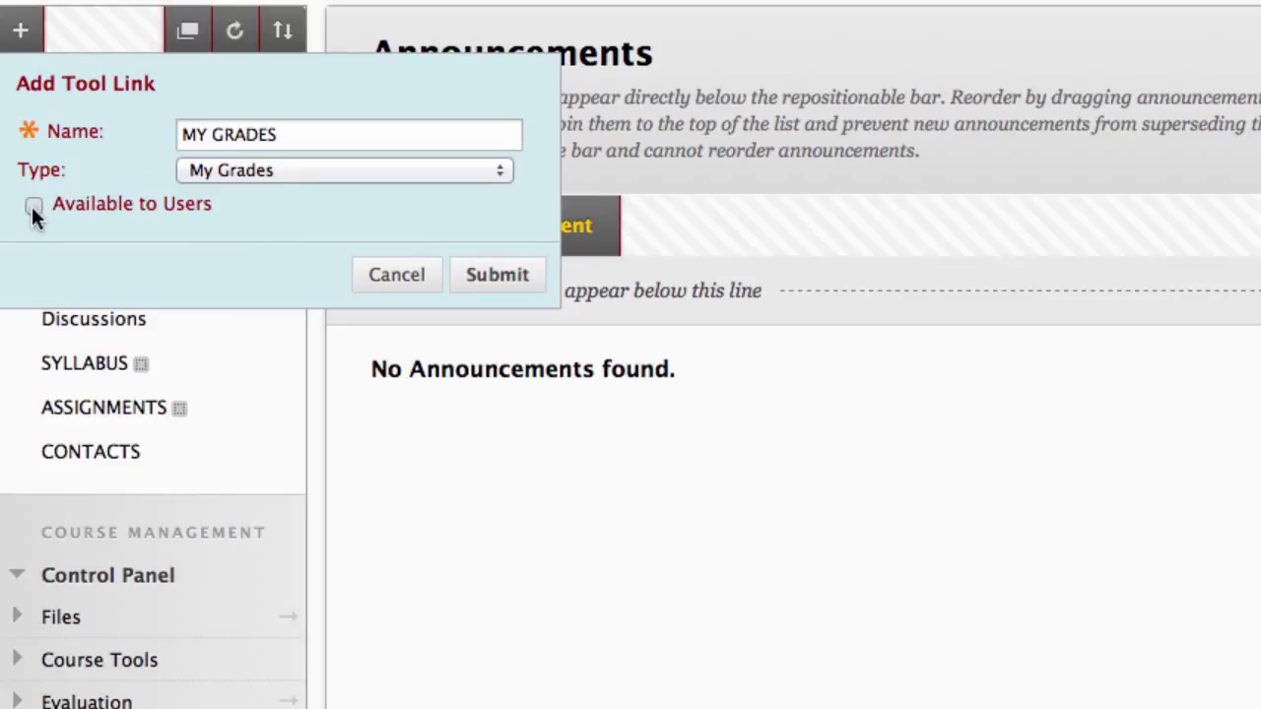
click(483, 276)
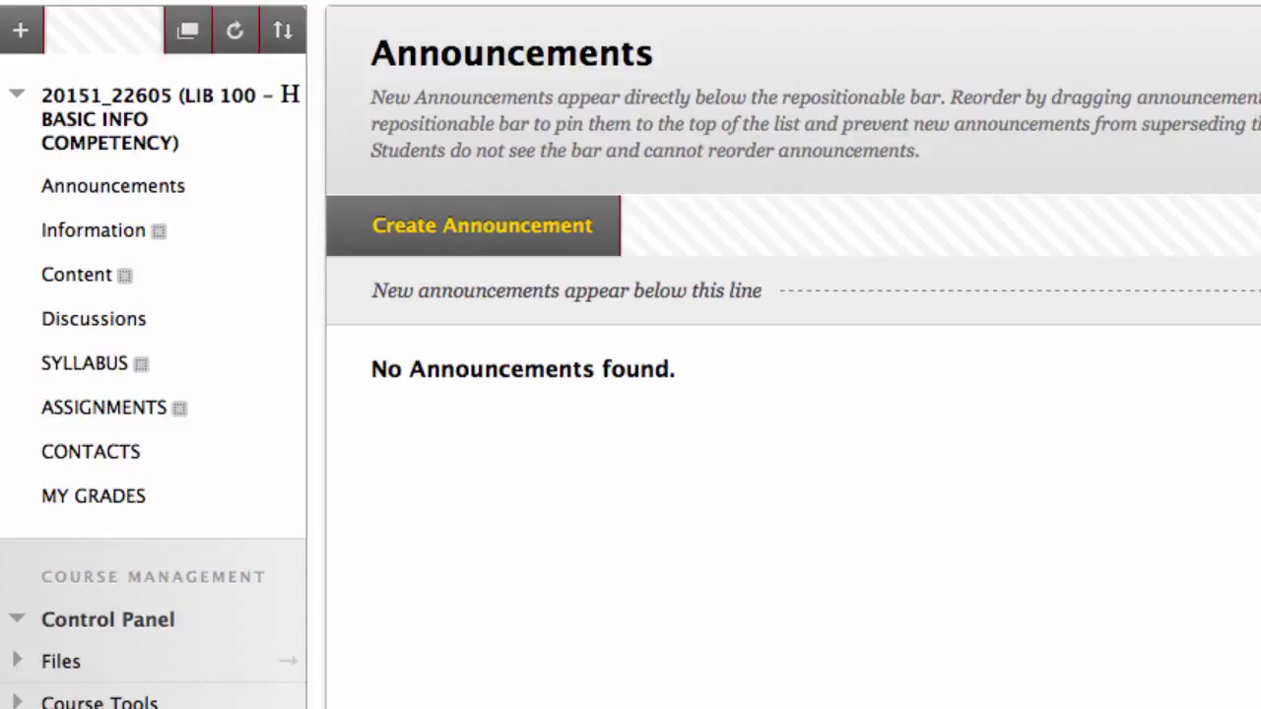
- Create a content area named RESOURCES & LINKS, marked Available to Users
click(21, 33)
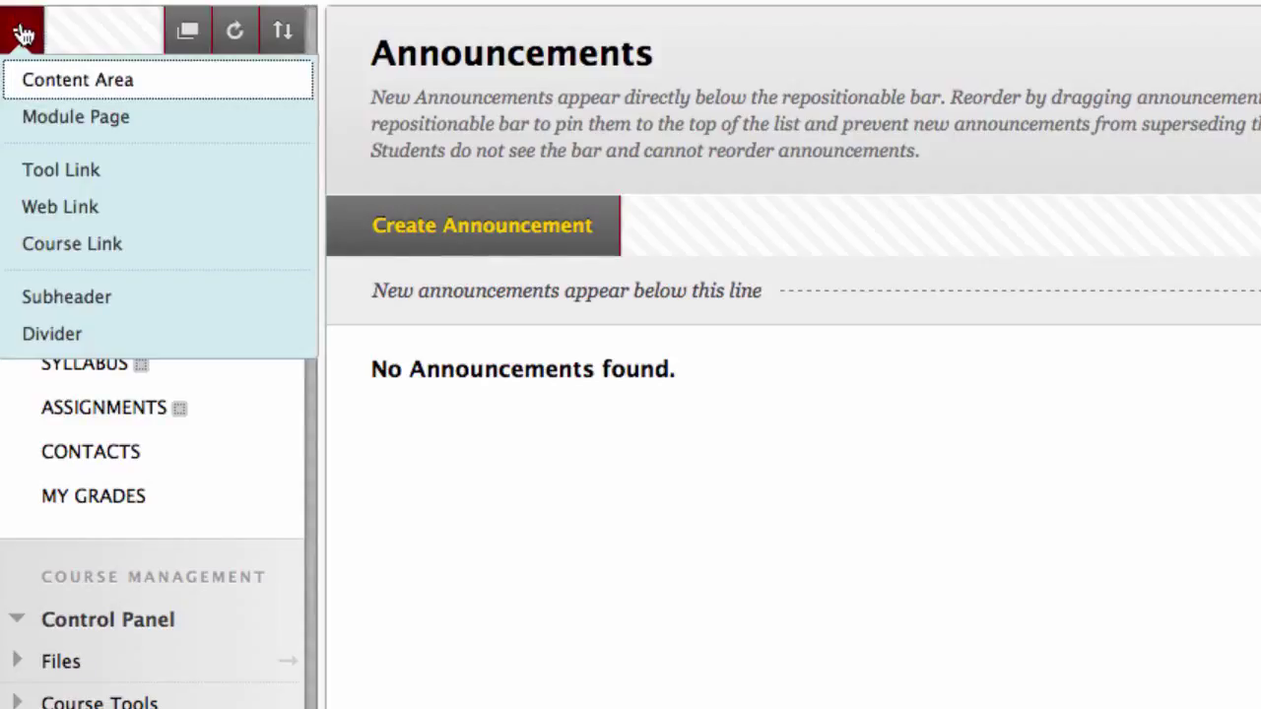
click(44, 87)
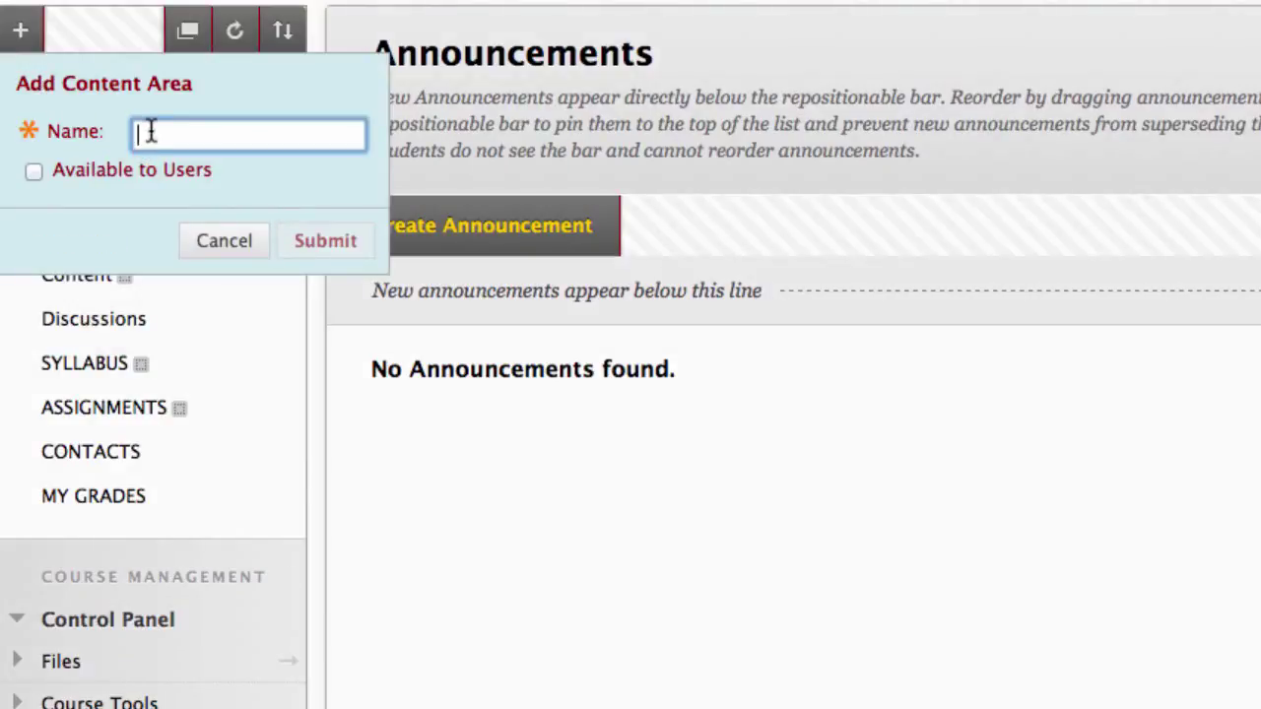
text(R)
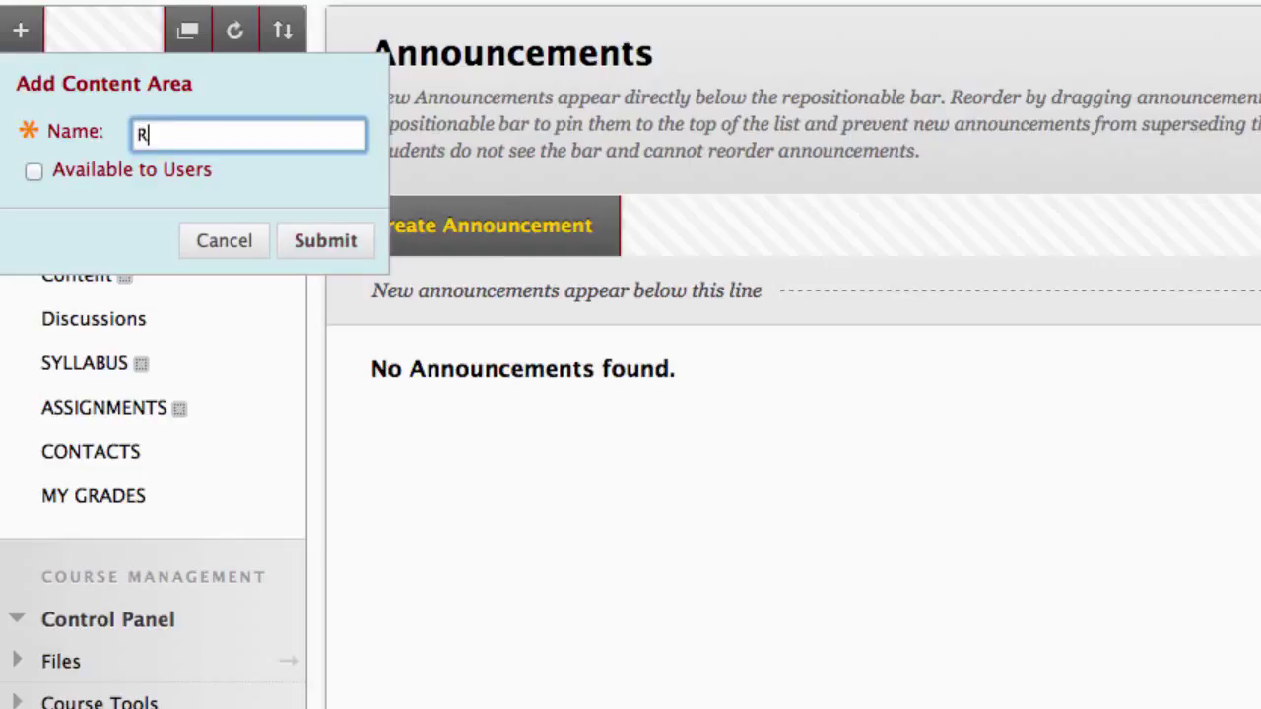
text(ESOURCES & LINKS)
click(32, 170)
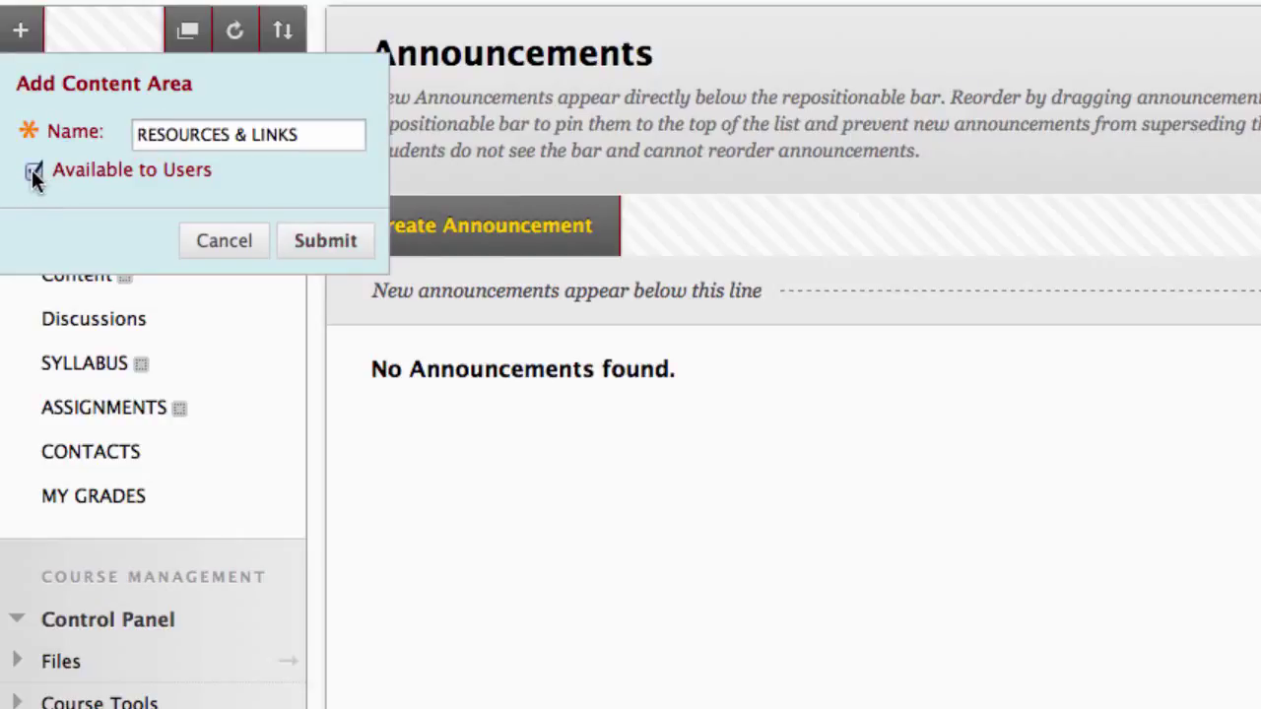
click(321, 234)
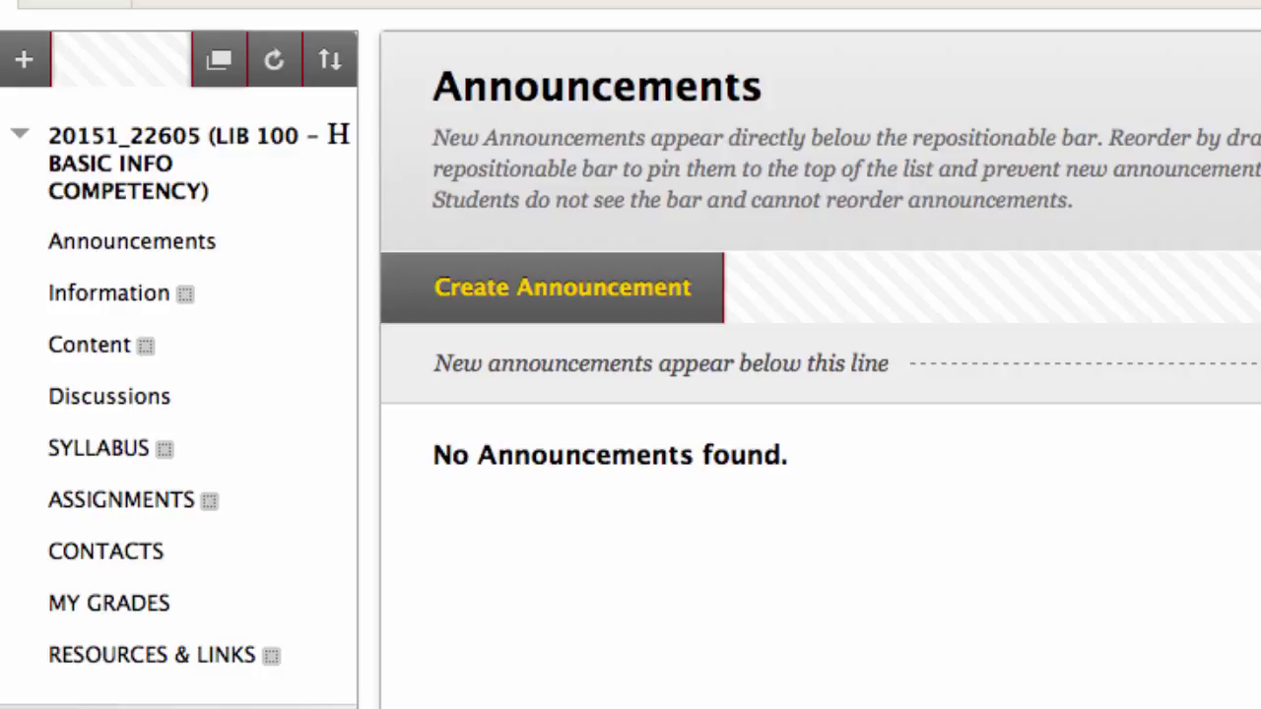
- Delete the Information and Content links from the course menu
mouse_move(226, 253)
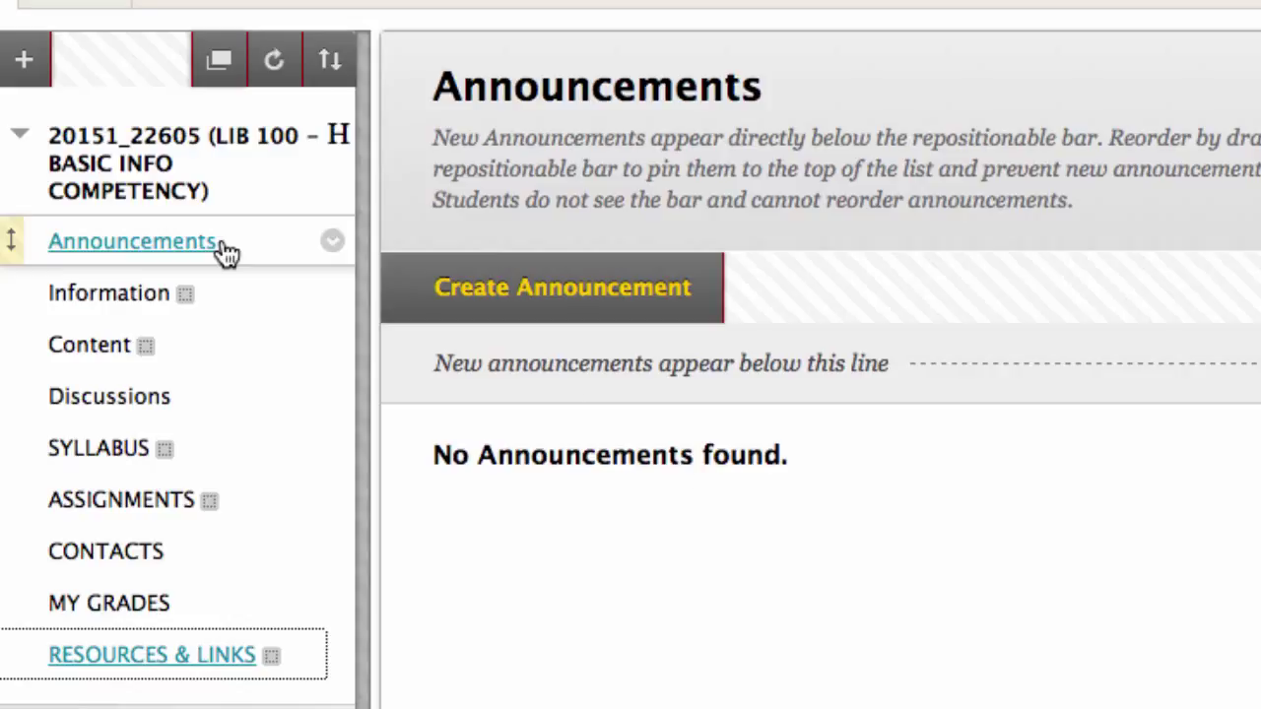
click(332, 243)
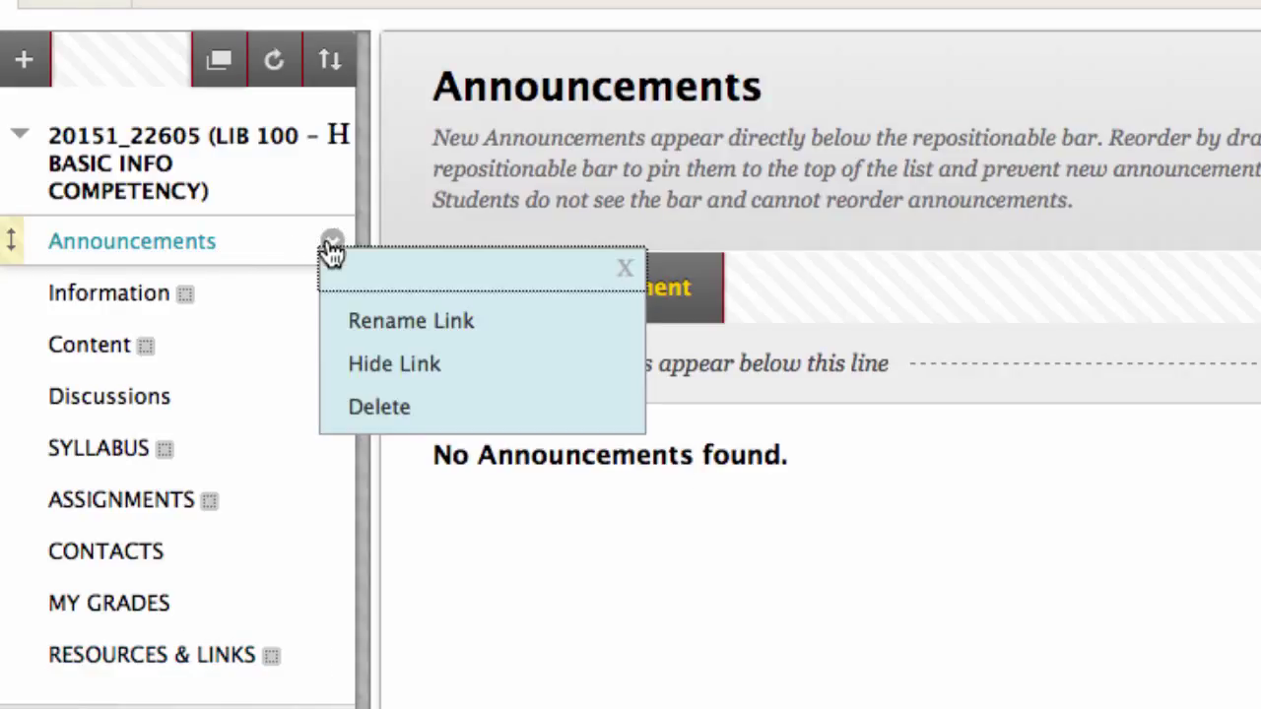
click(360, 408)
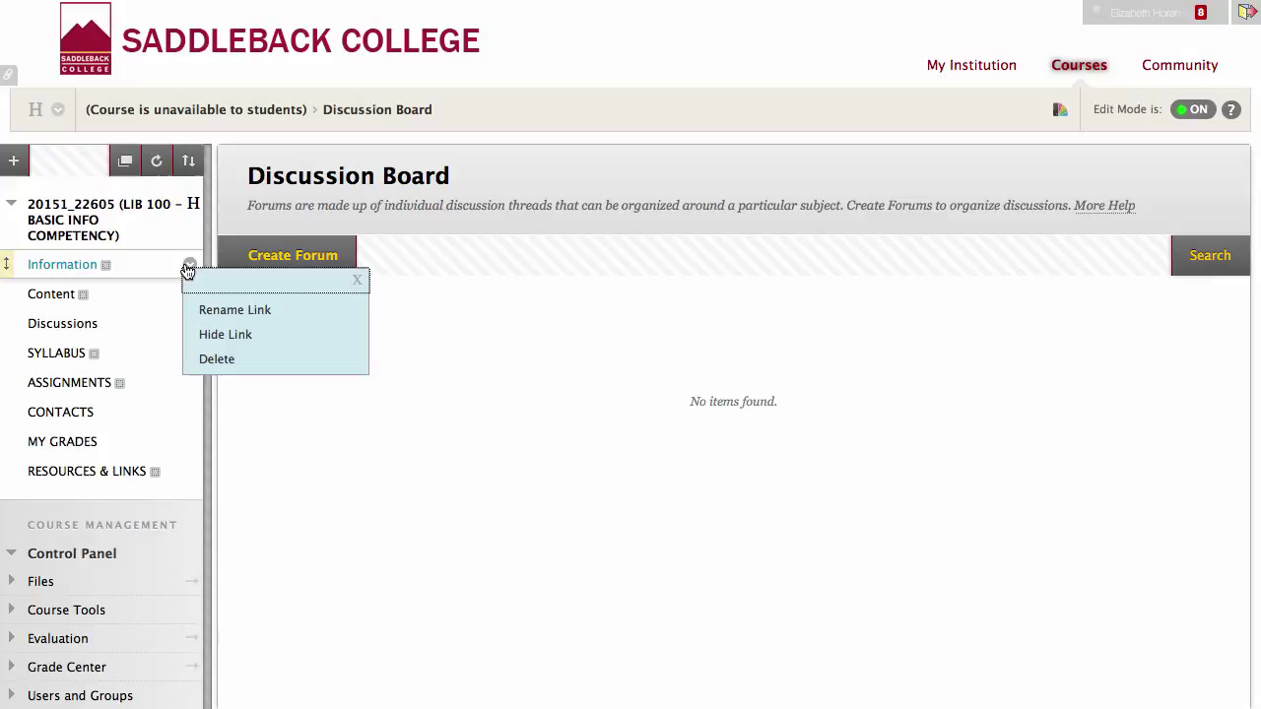
click(217, 358)
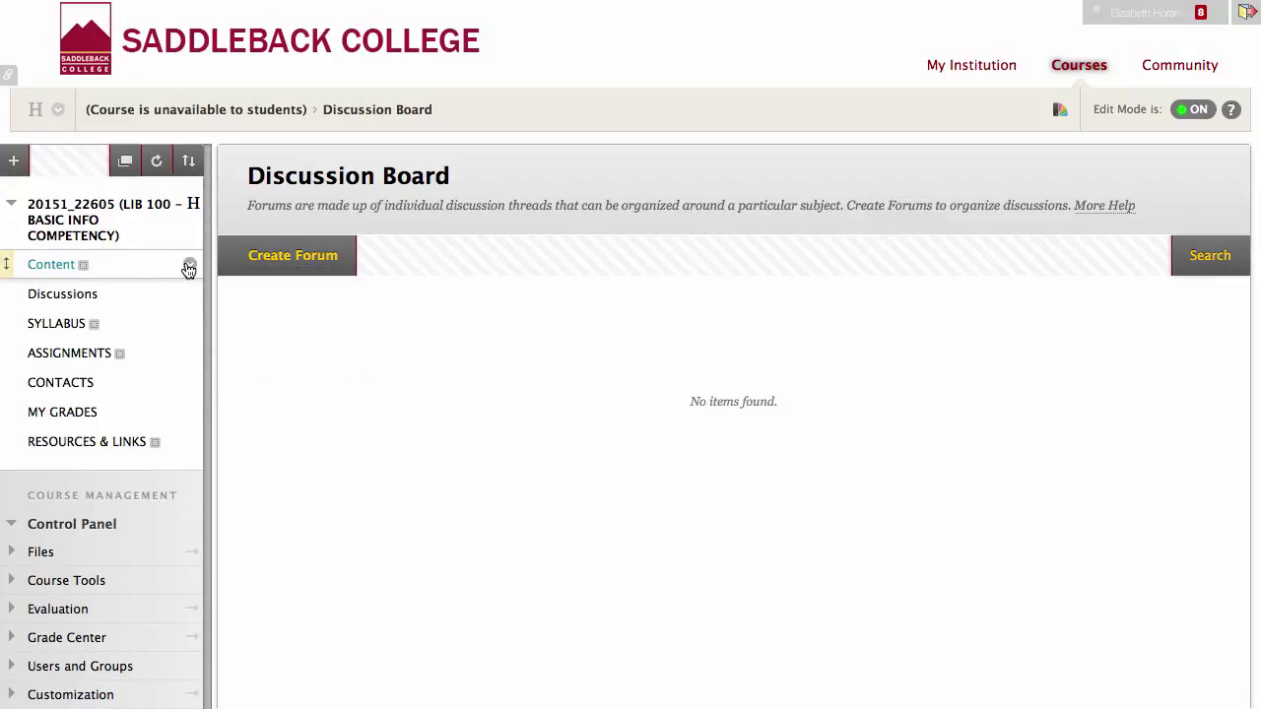
click(189, 269)
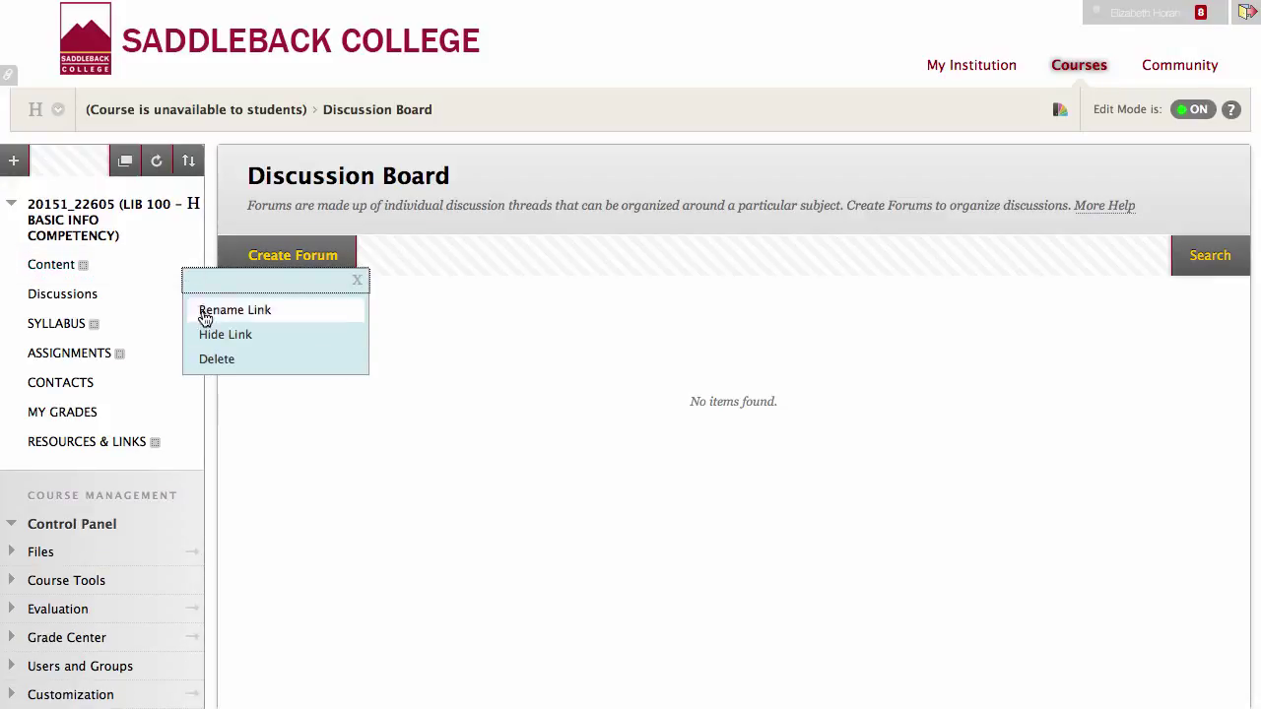
click(203, 360)
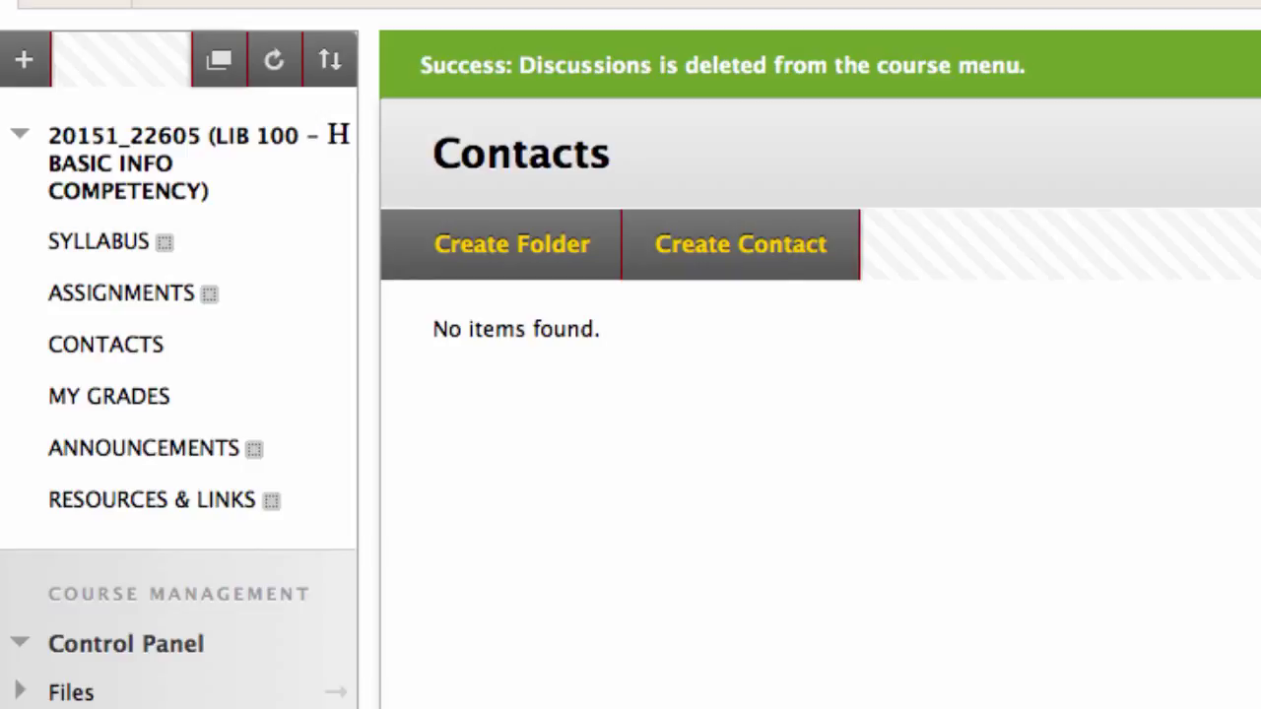
- Drag ANNOUNCEMENTS to the top of the course menu, above SYLLABUS
drag(14, 444, 17, 243)
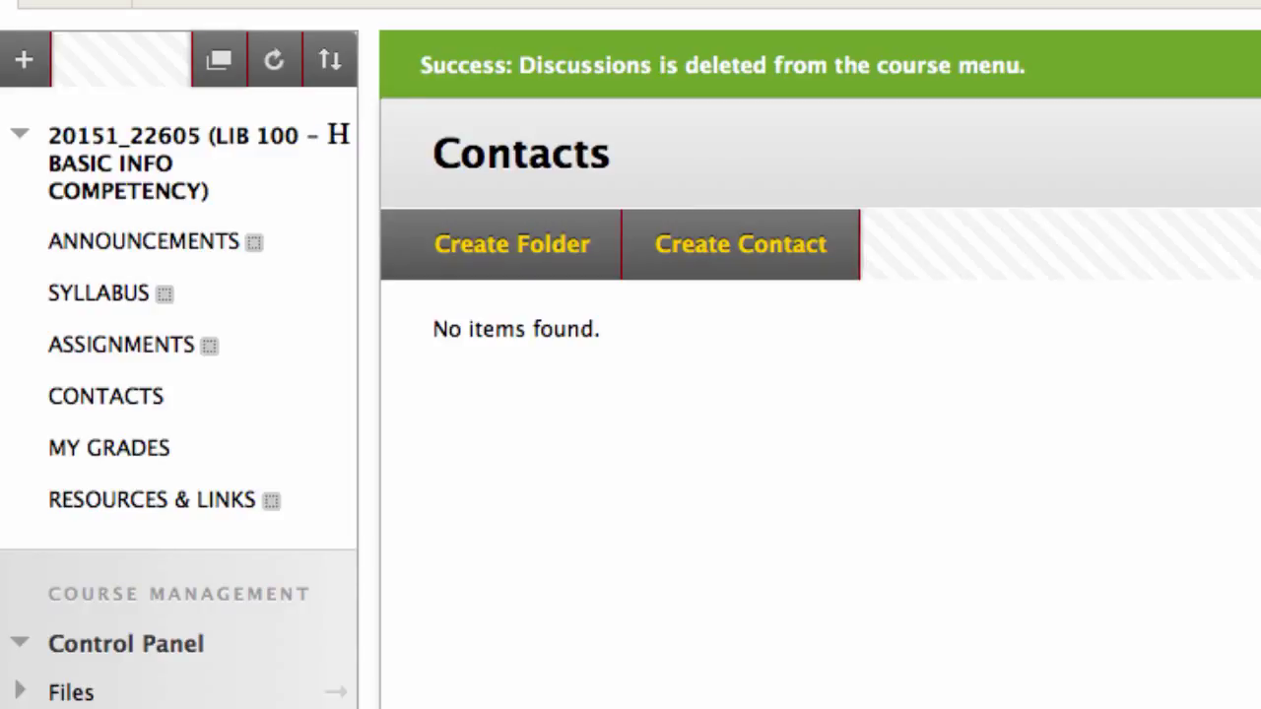
- Reorder the menu so RESOURCES & LINKS sits above MY GRADES
click(330, 59)
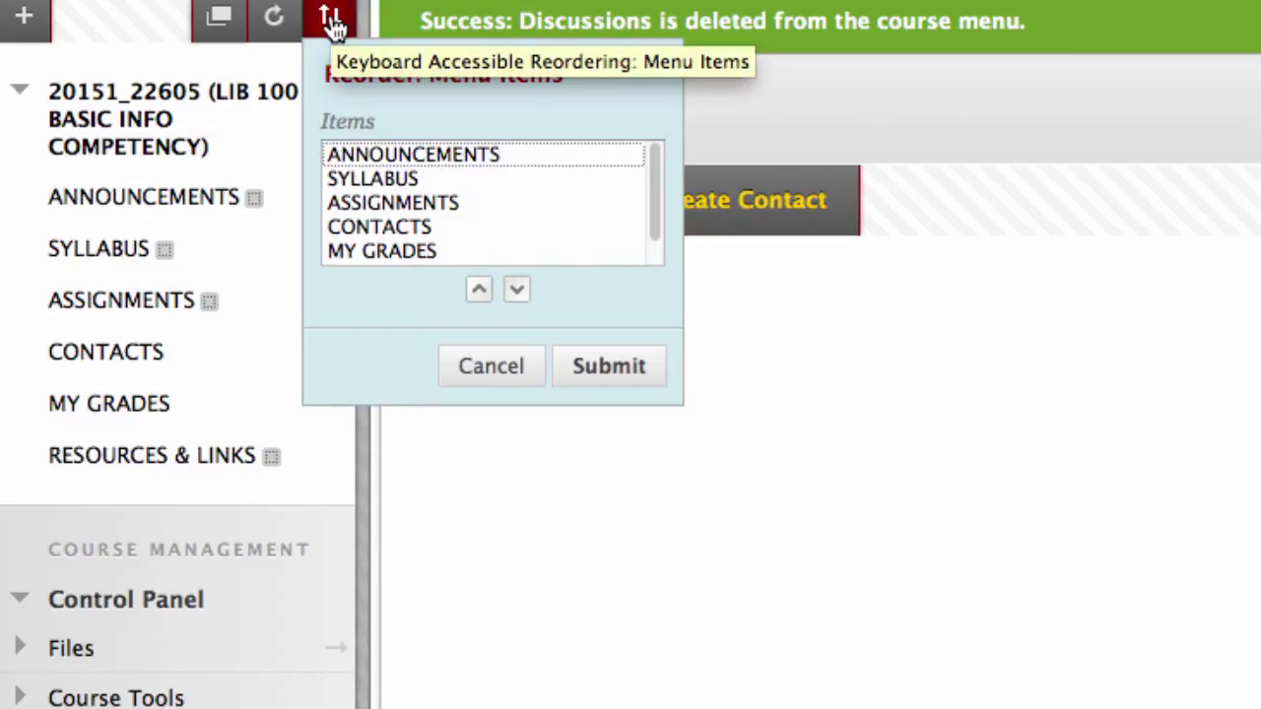
scroll(476, 240, down, 1)
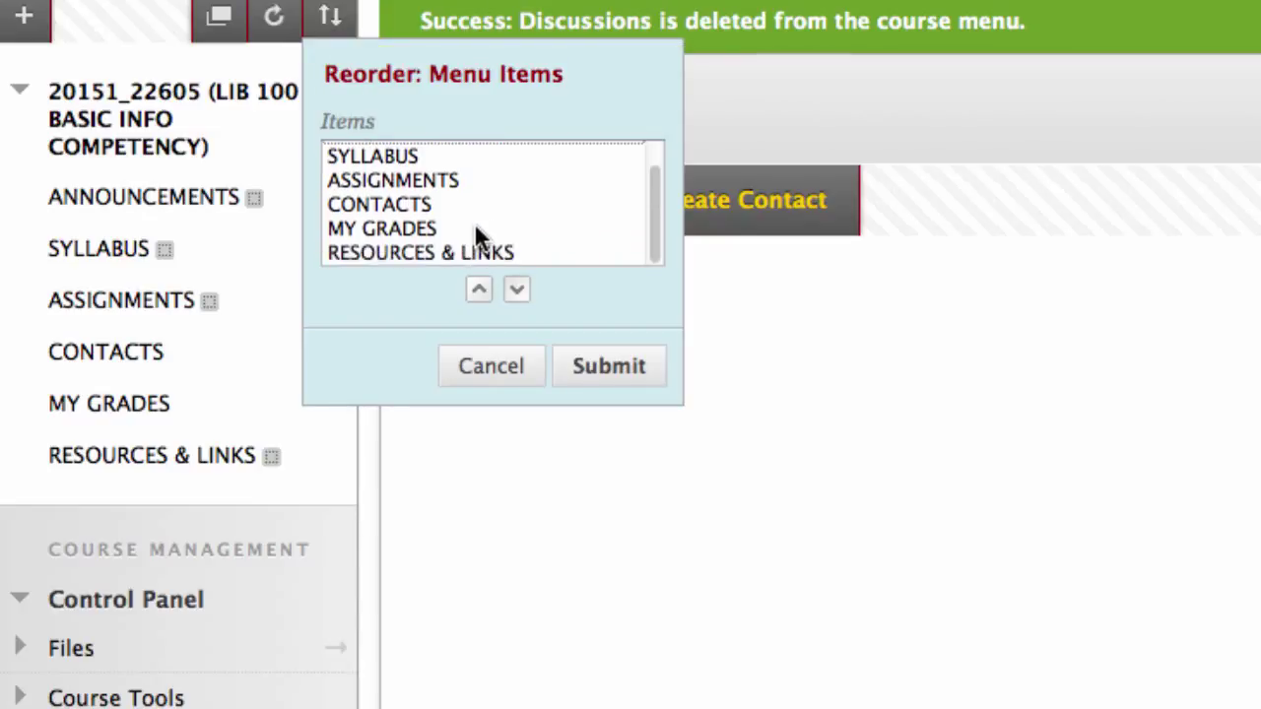
click(414, 253)
click(479, 288)
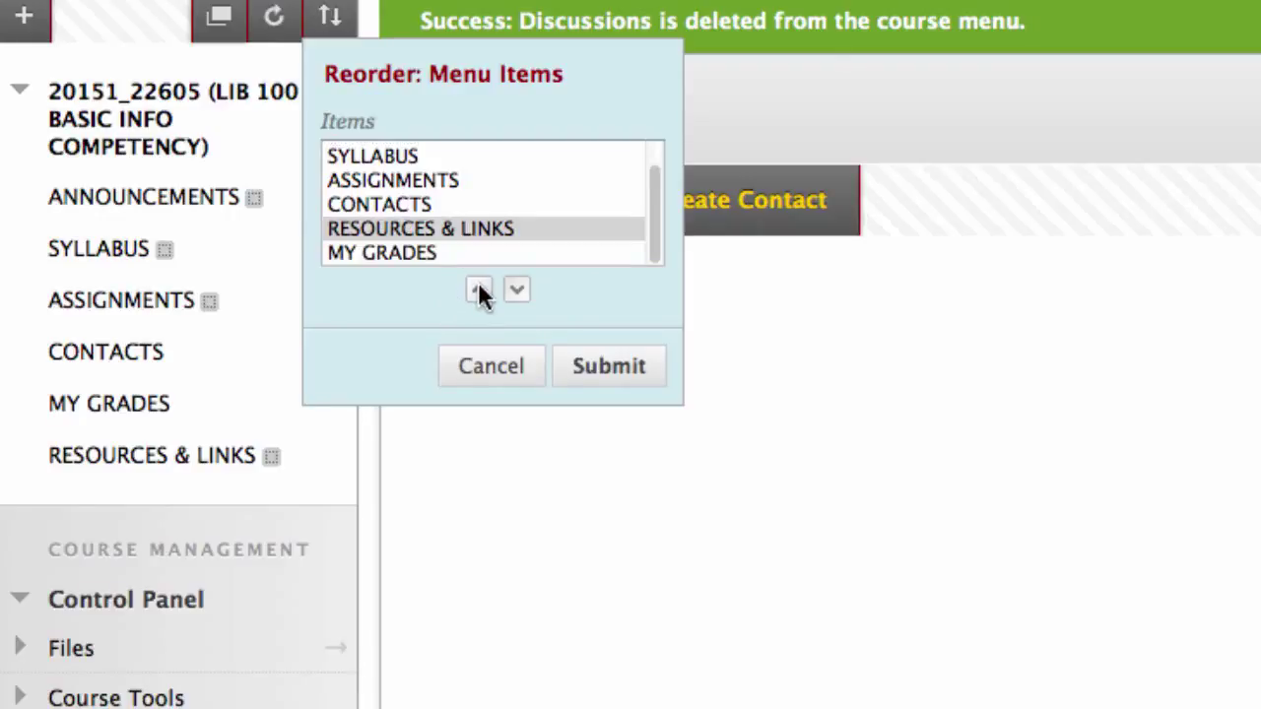
click(603, 371)
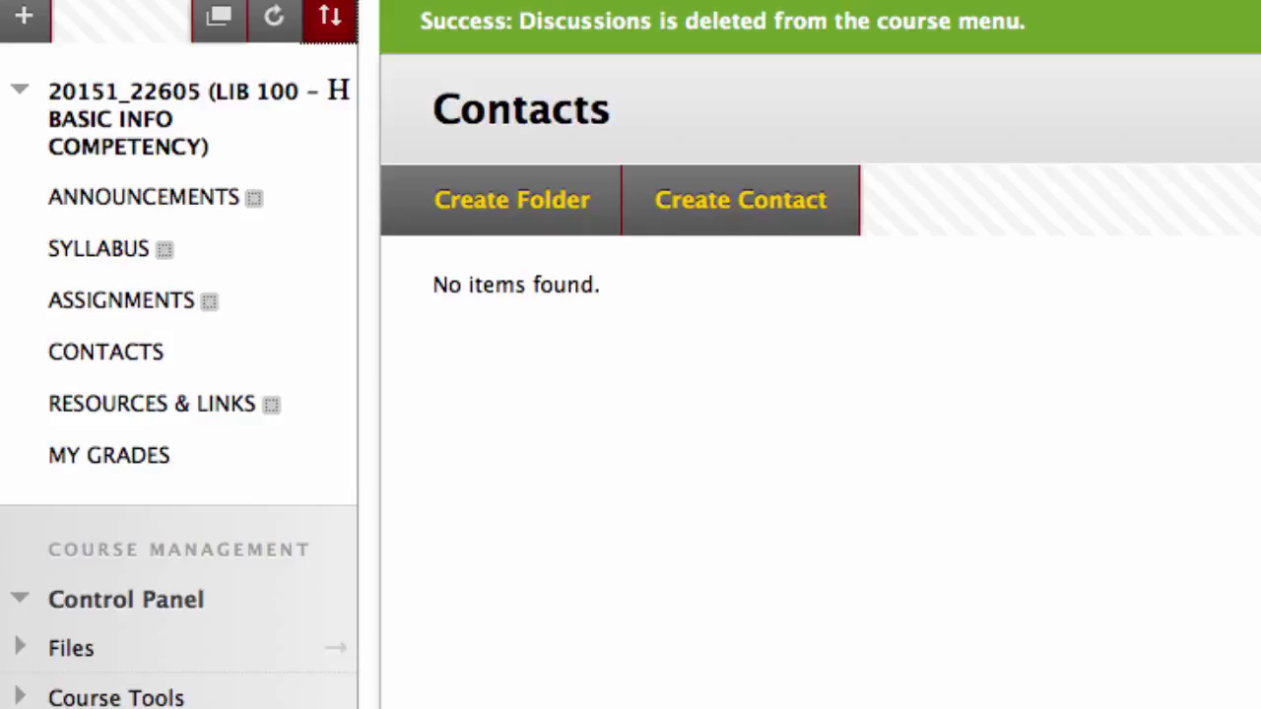
- Insert a Divider item into the course menu below MY GRADES
click(24, 16)
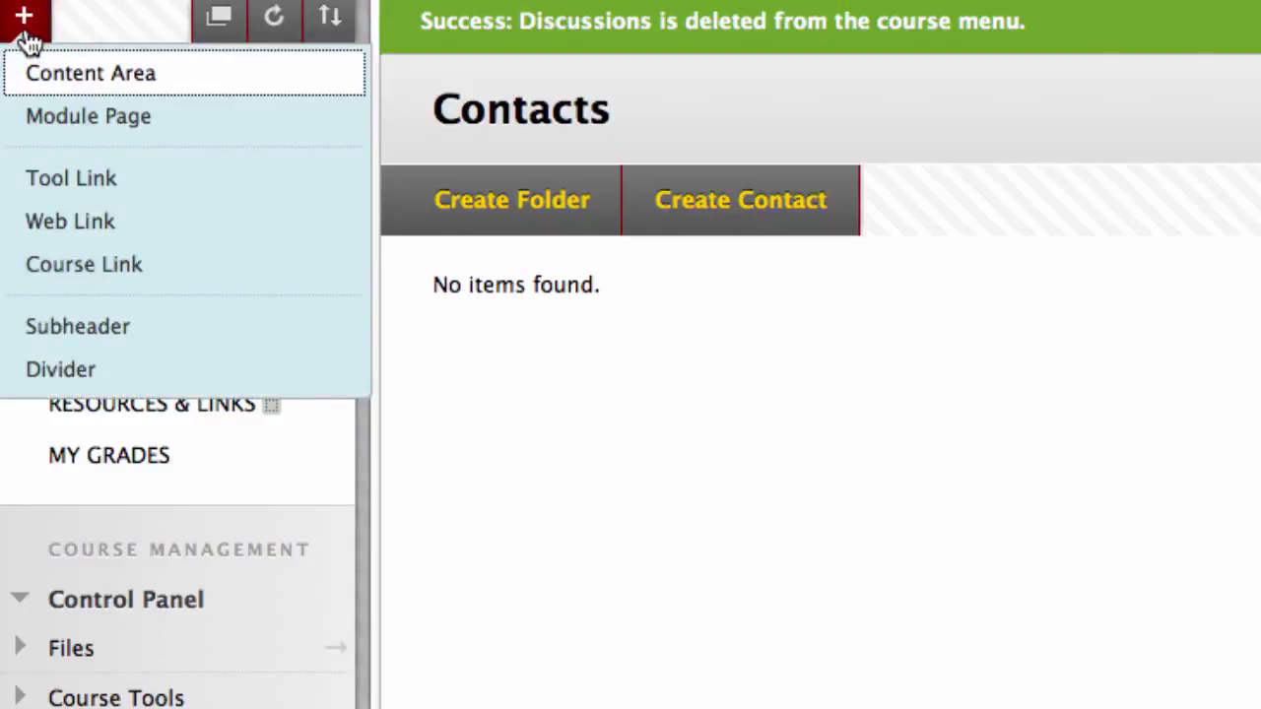
click(49, 371)
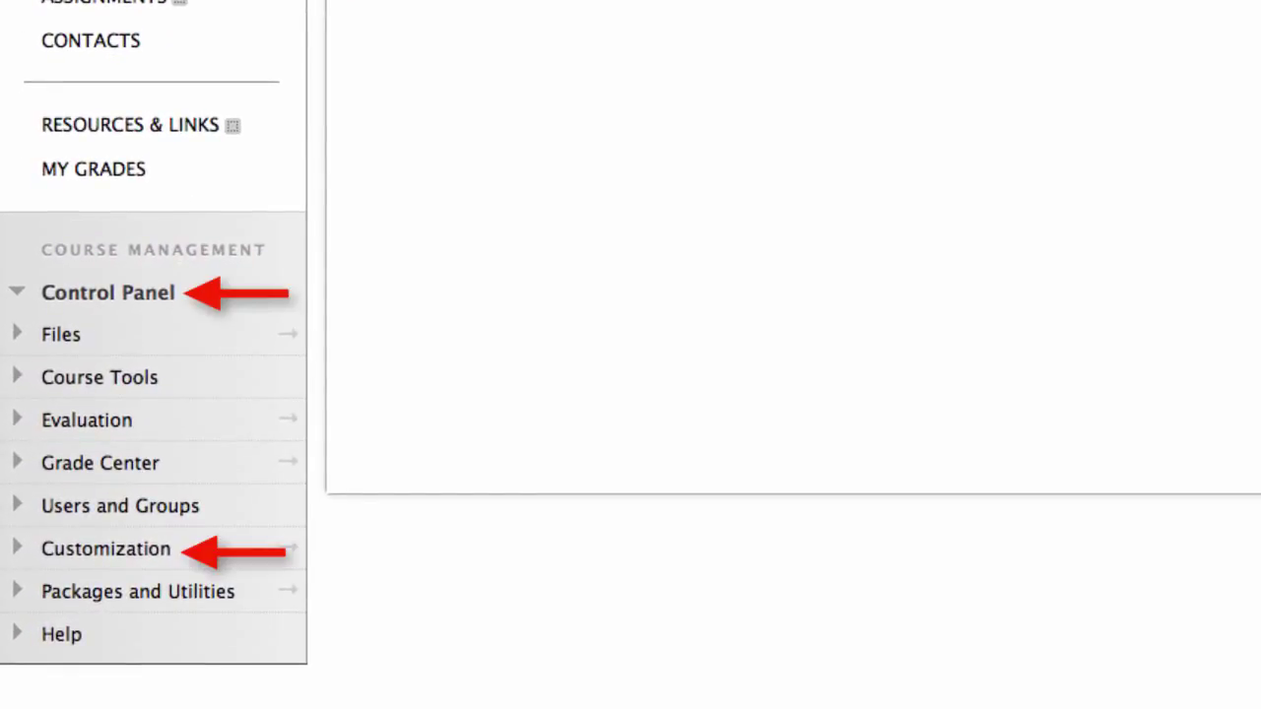
- Open the Teaching Style settings, leaving the course entry point on CONTACTS
click(24, 560)
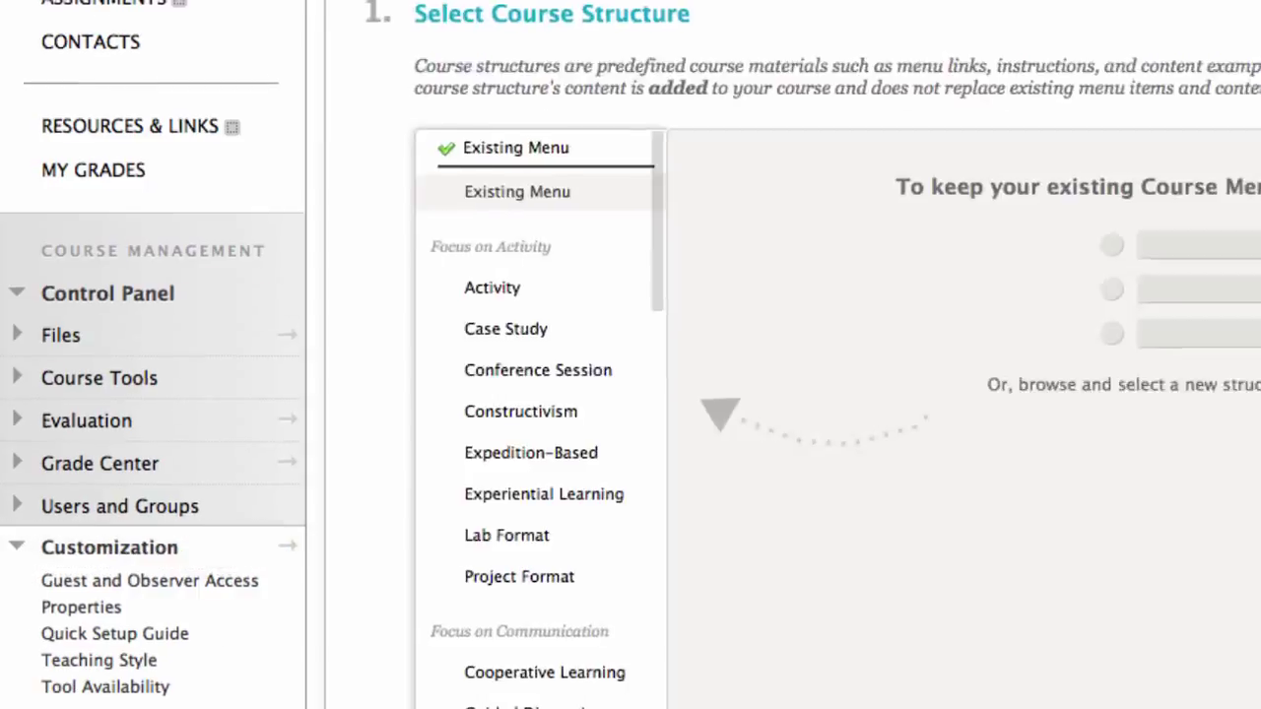
scroll(1257, 483, down, 6)
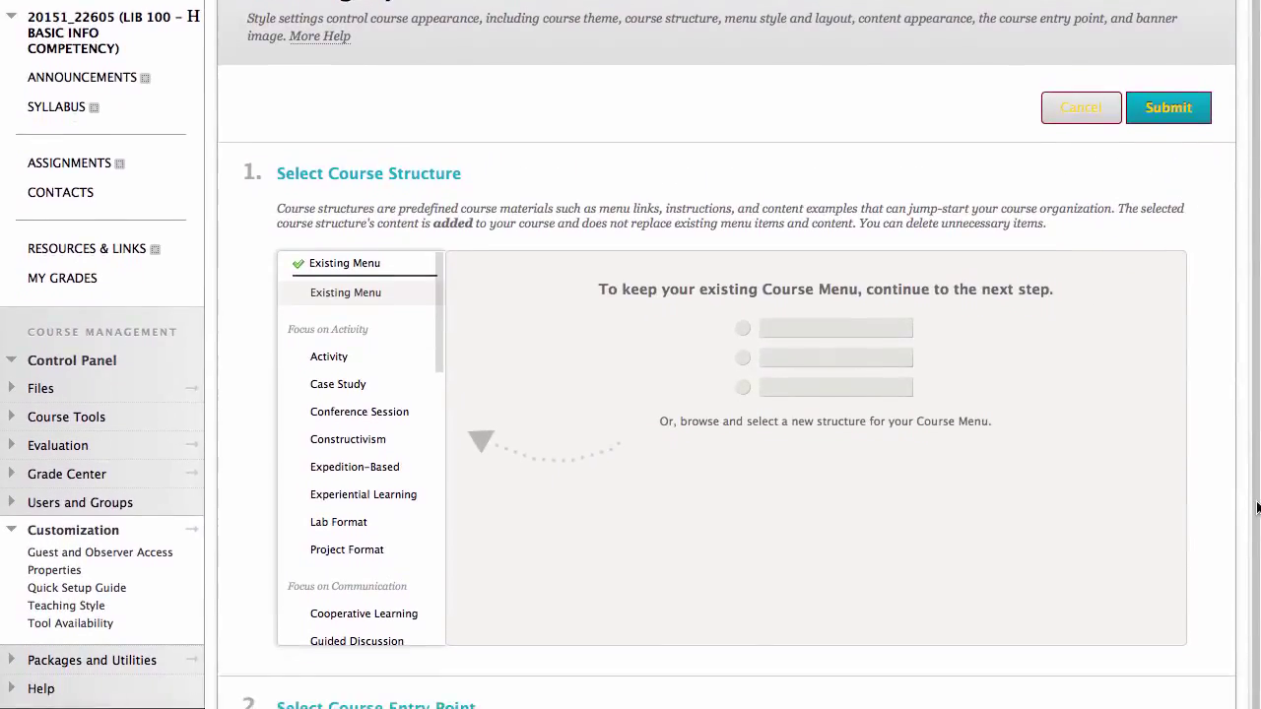
scroll(630, 394, down, 9)
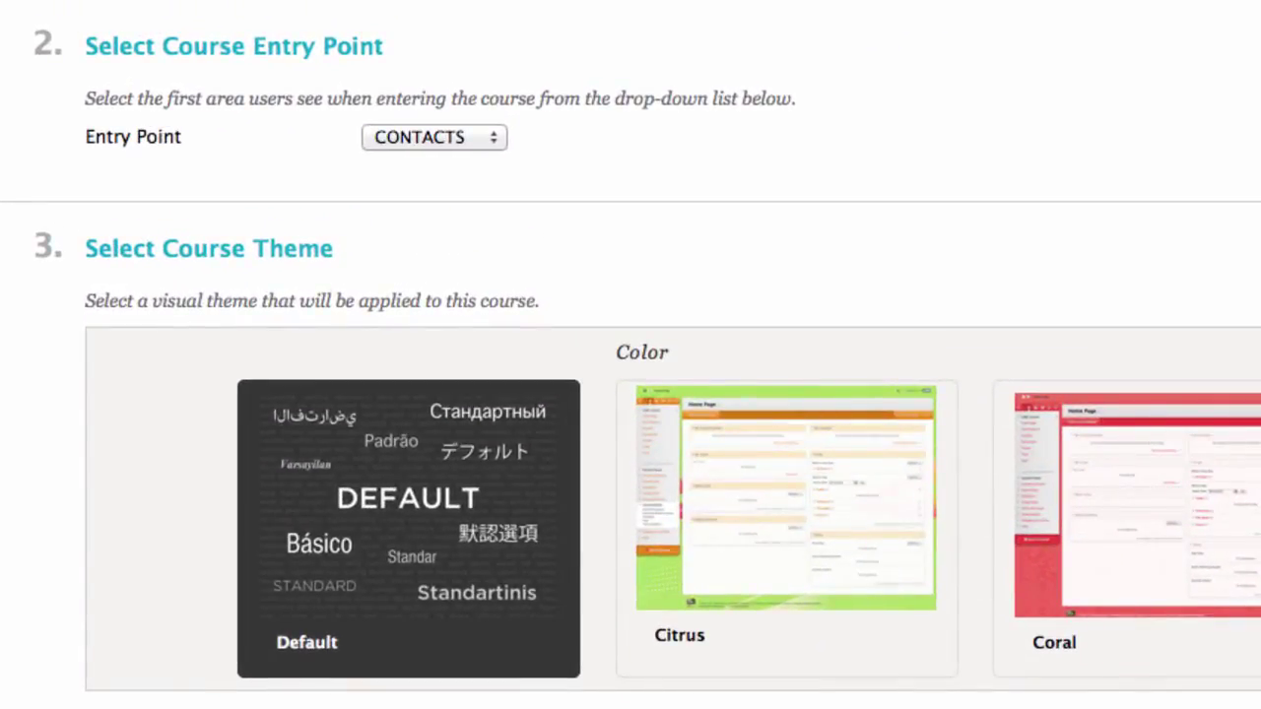
click(491, 138)
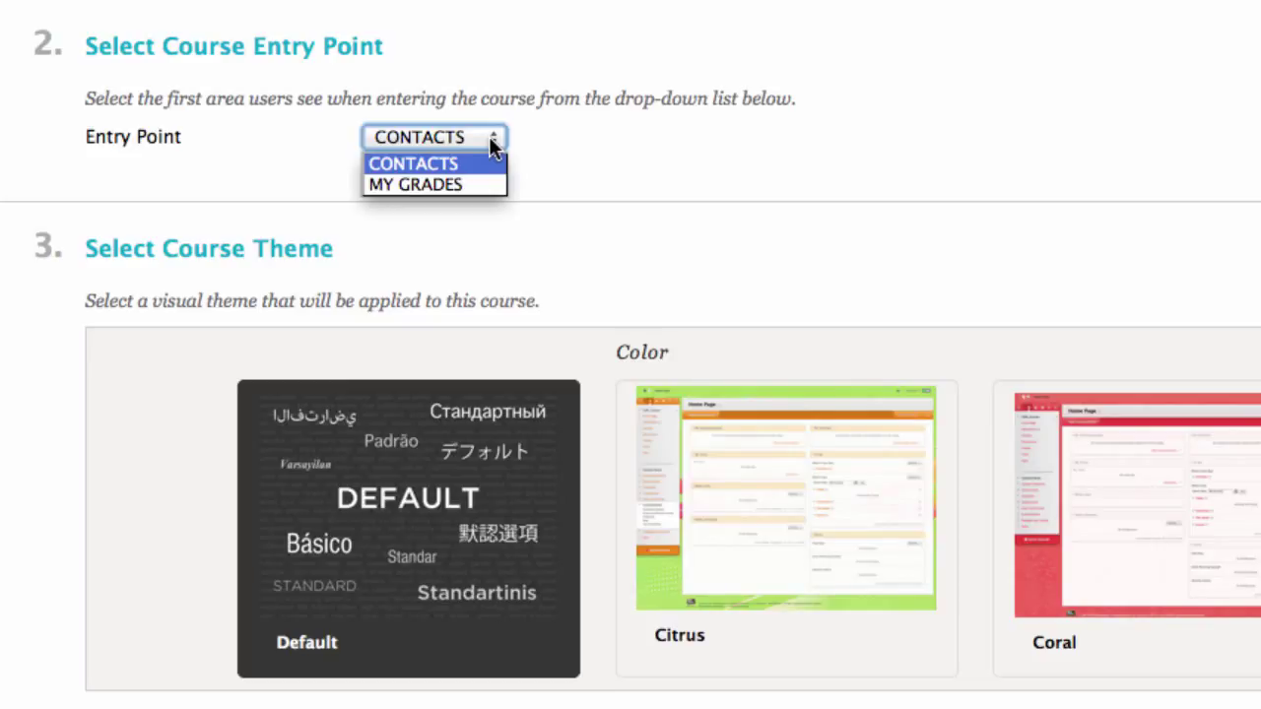
key(Return)
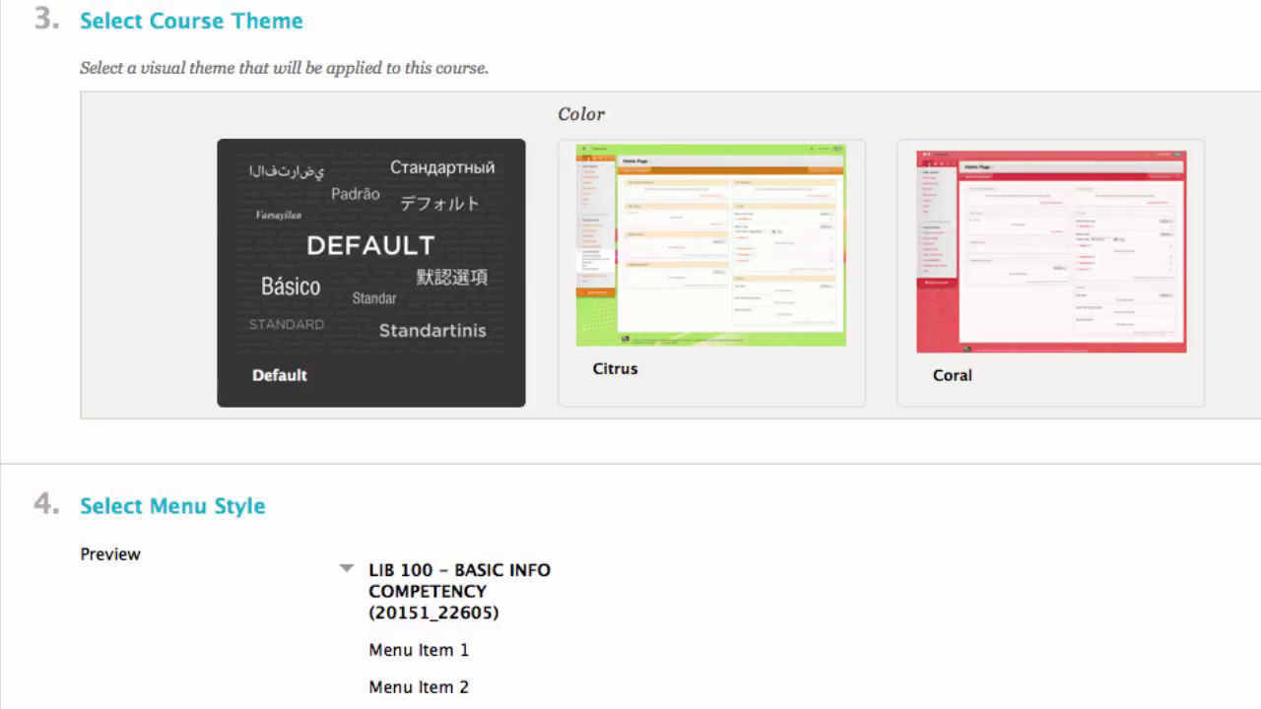
- Select the Digital Learning theme from the Design row of the course themes
scroll(712, 249, down, 6)
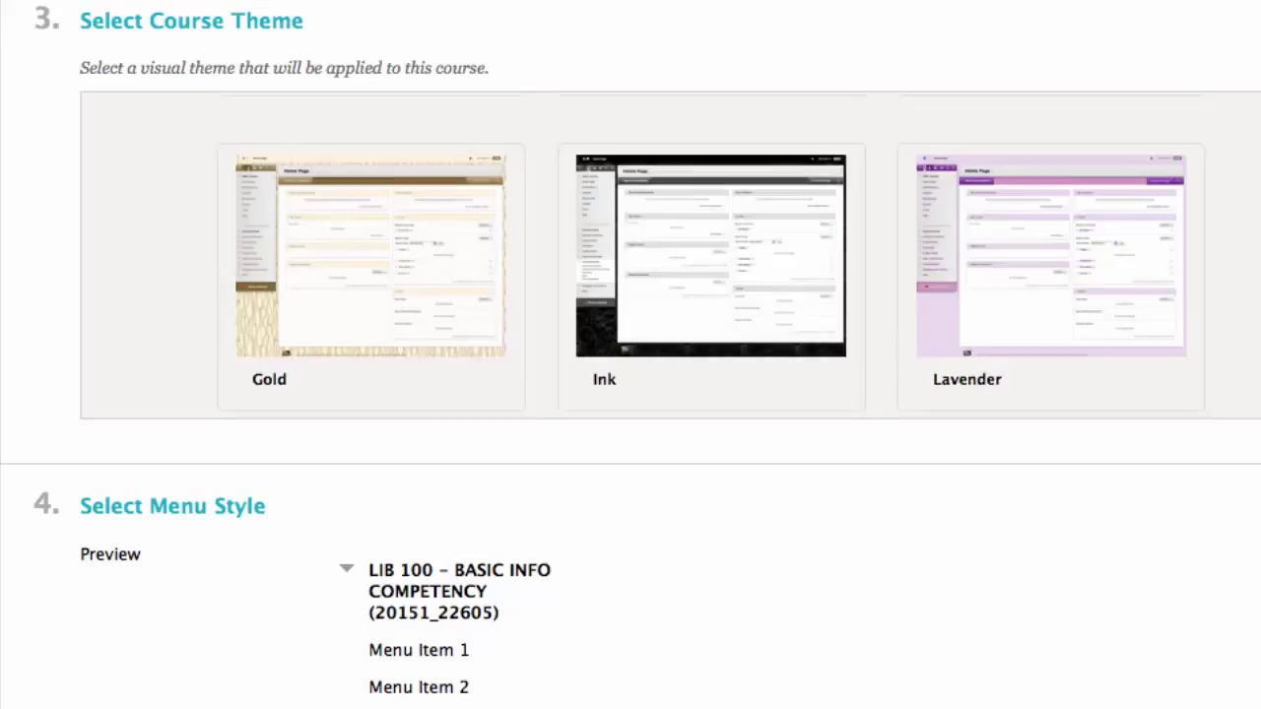
scroll(711, 255, down, 7)
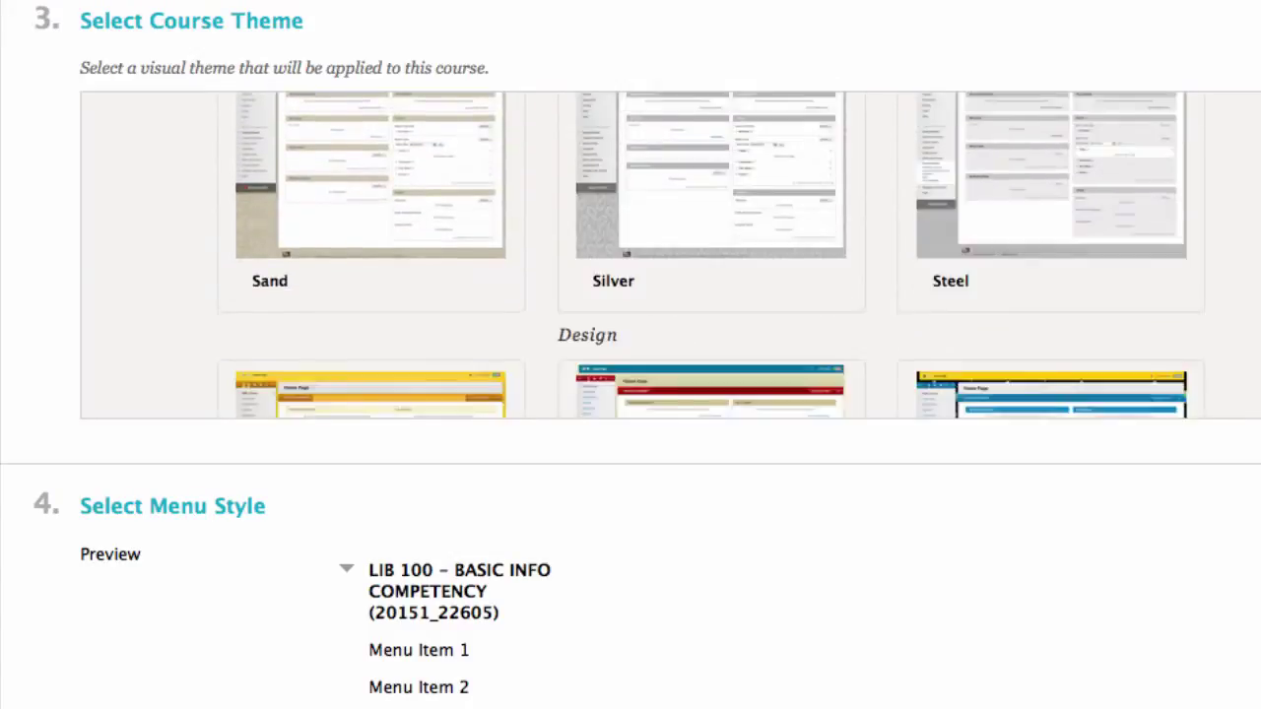
scroll(711, 254, down, 5)
scroll(711, 254, down, 6)
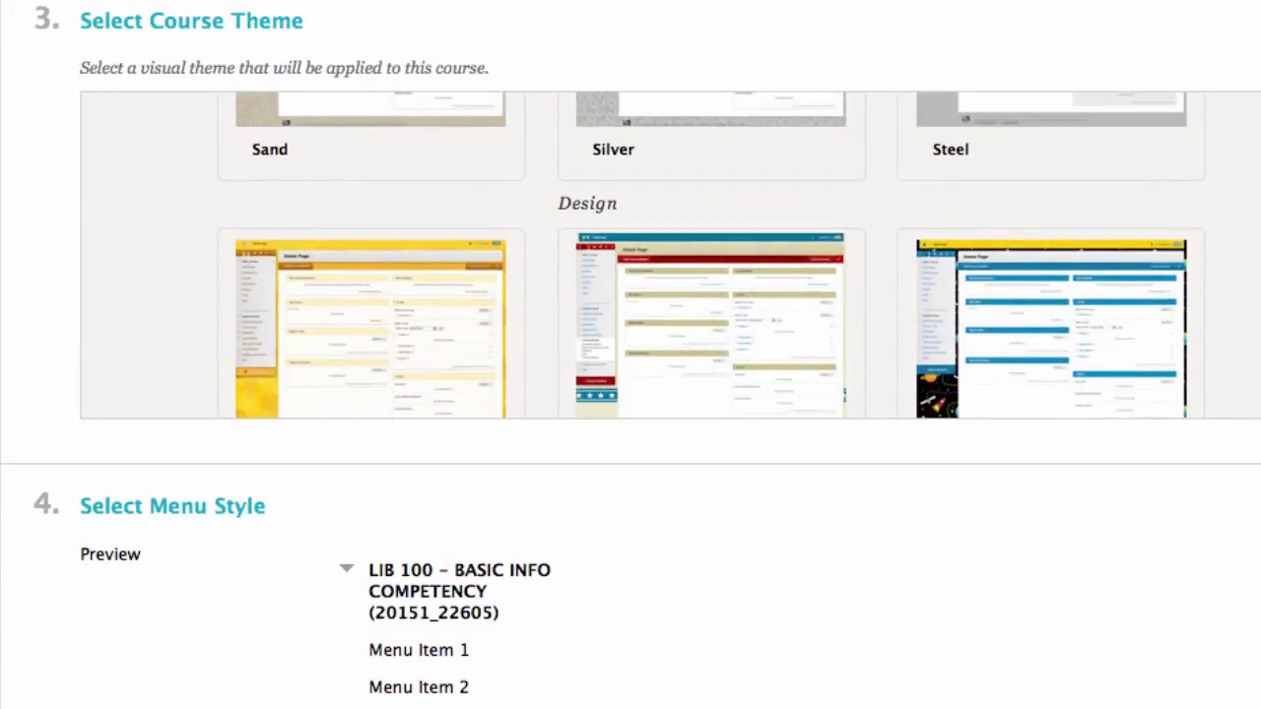
click(432, 272)
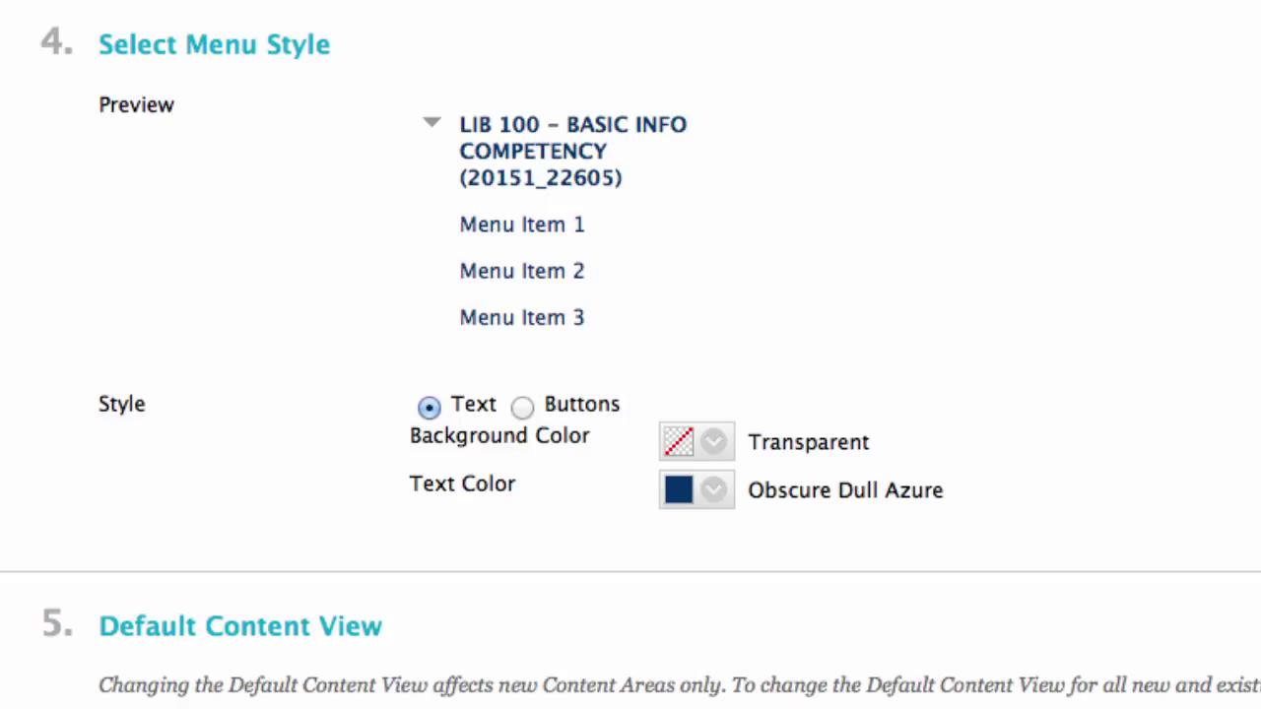
- Set the menu background to Dark Faded Green and text to White, then preview the Buttons style designs
click(716, 443)
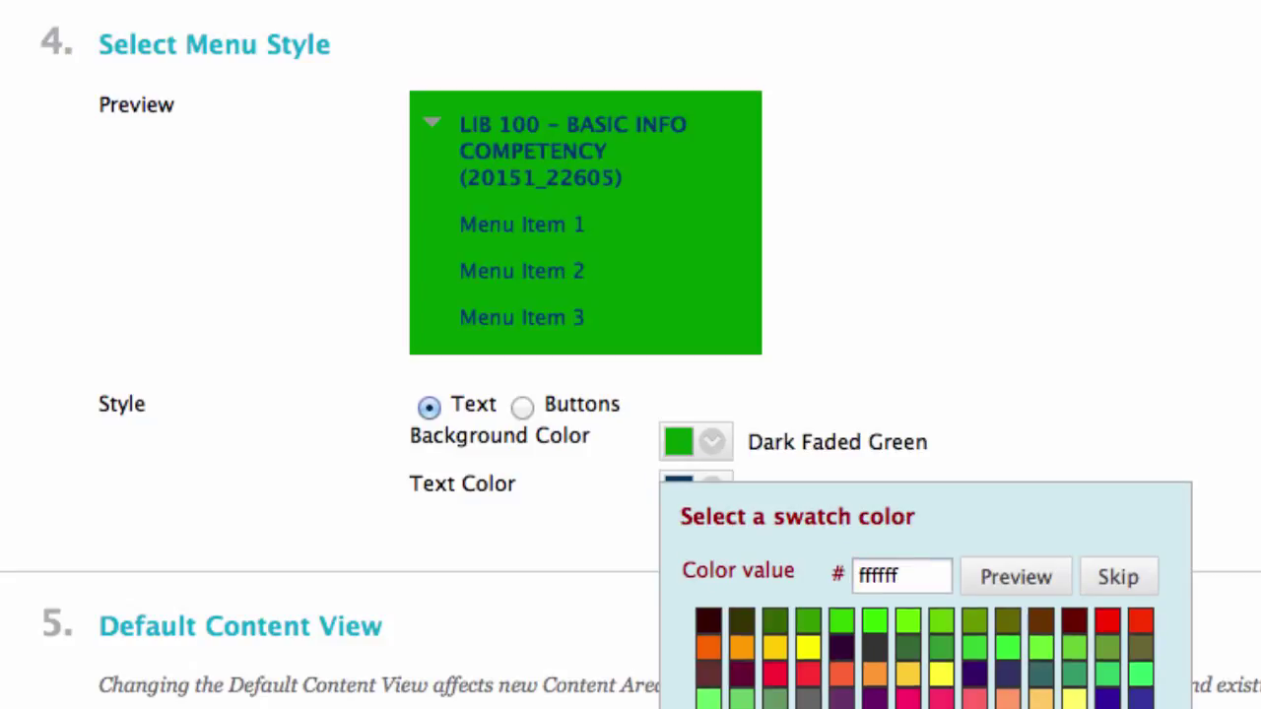
key(Return)
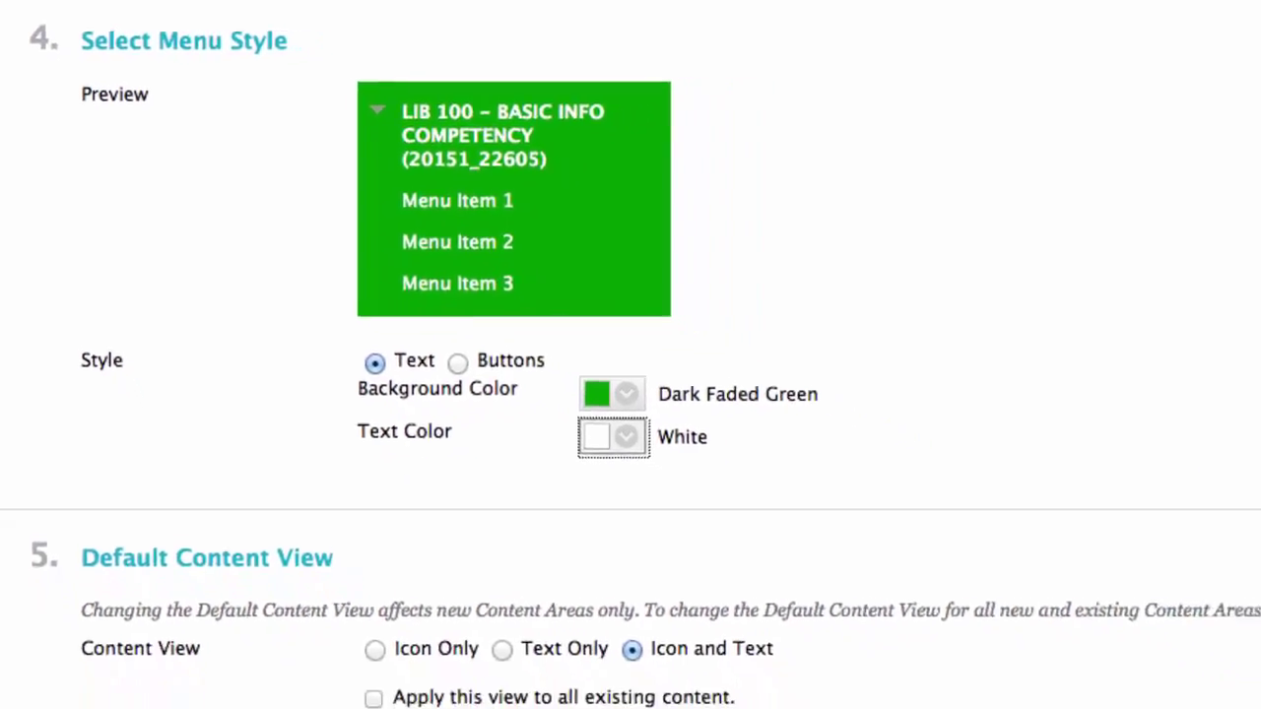
click(373, 303)
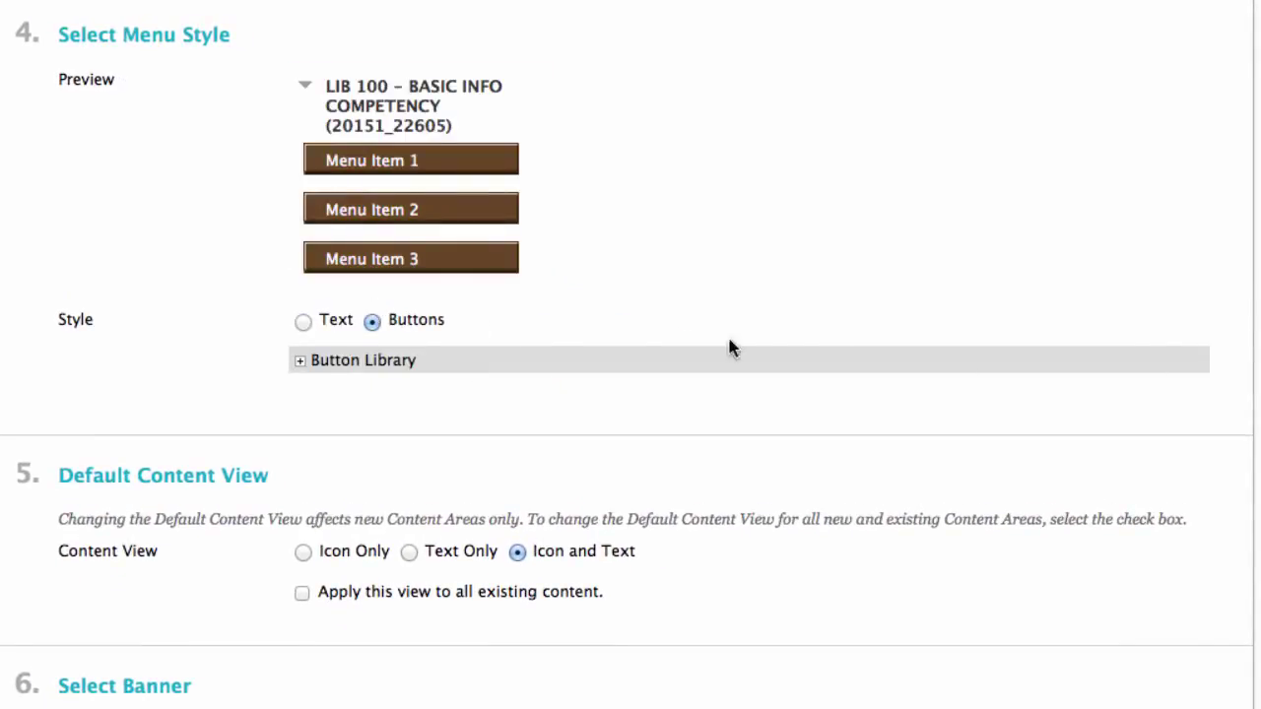
click(300, 362)
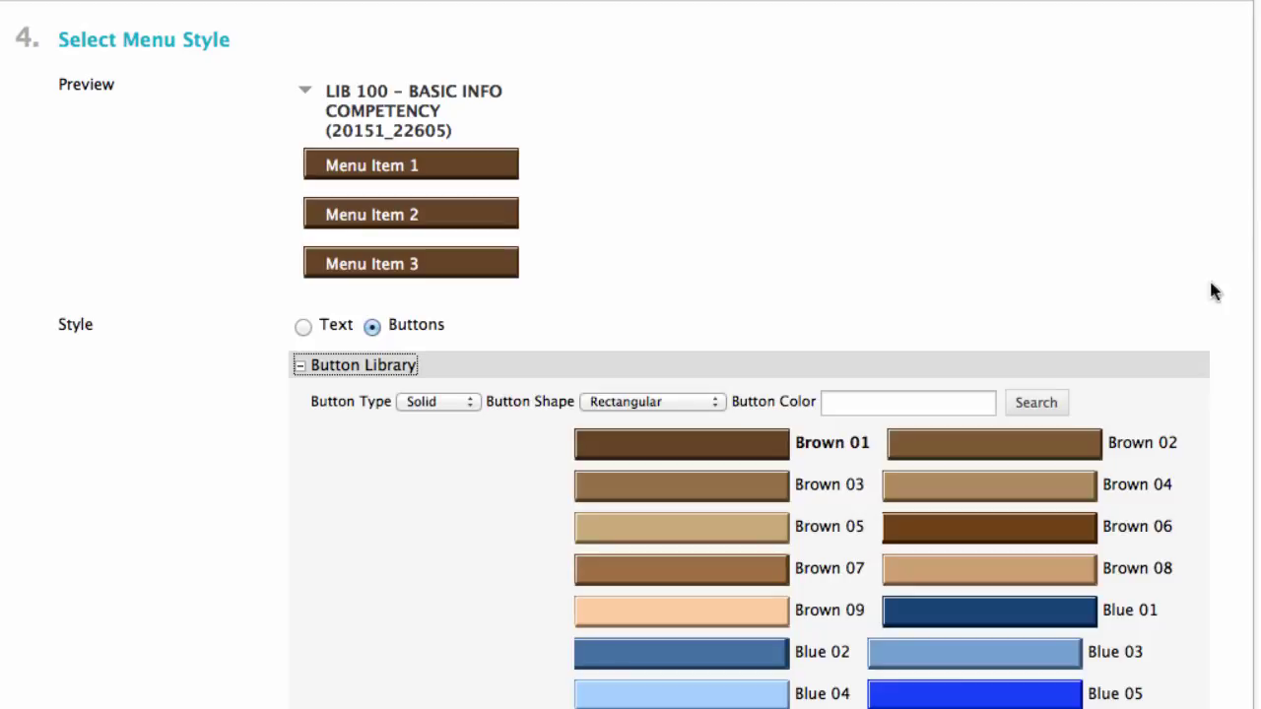
- Switch the menu back to Text style and upload BB_80h.jpg as the course banner
click(334, 327)
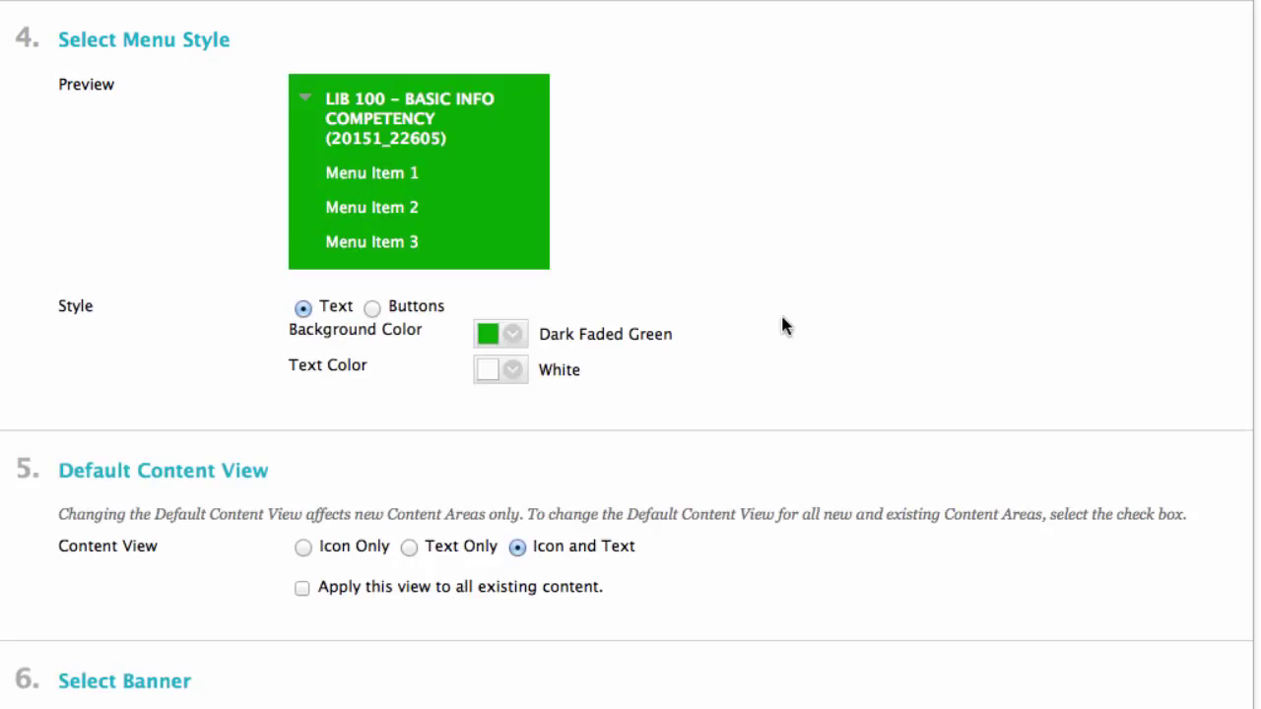
scroll(631, 355, down, 3)
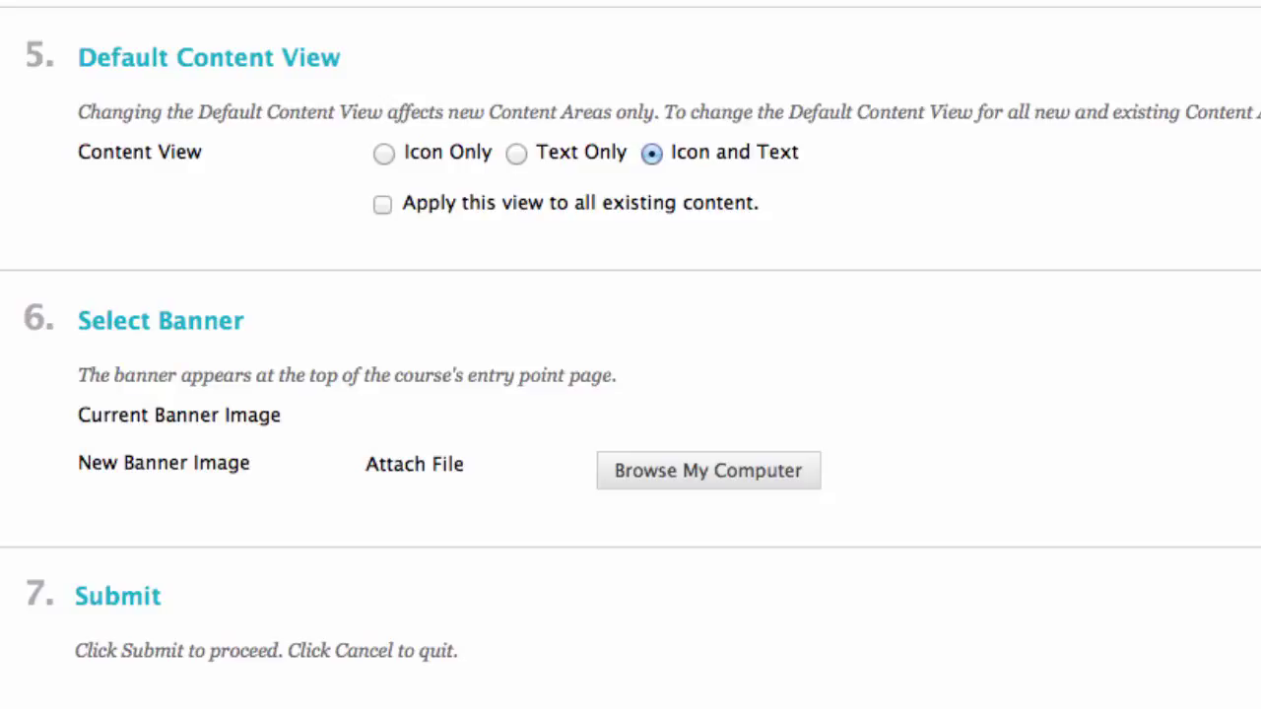
click(737, 471)
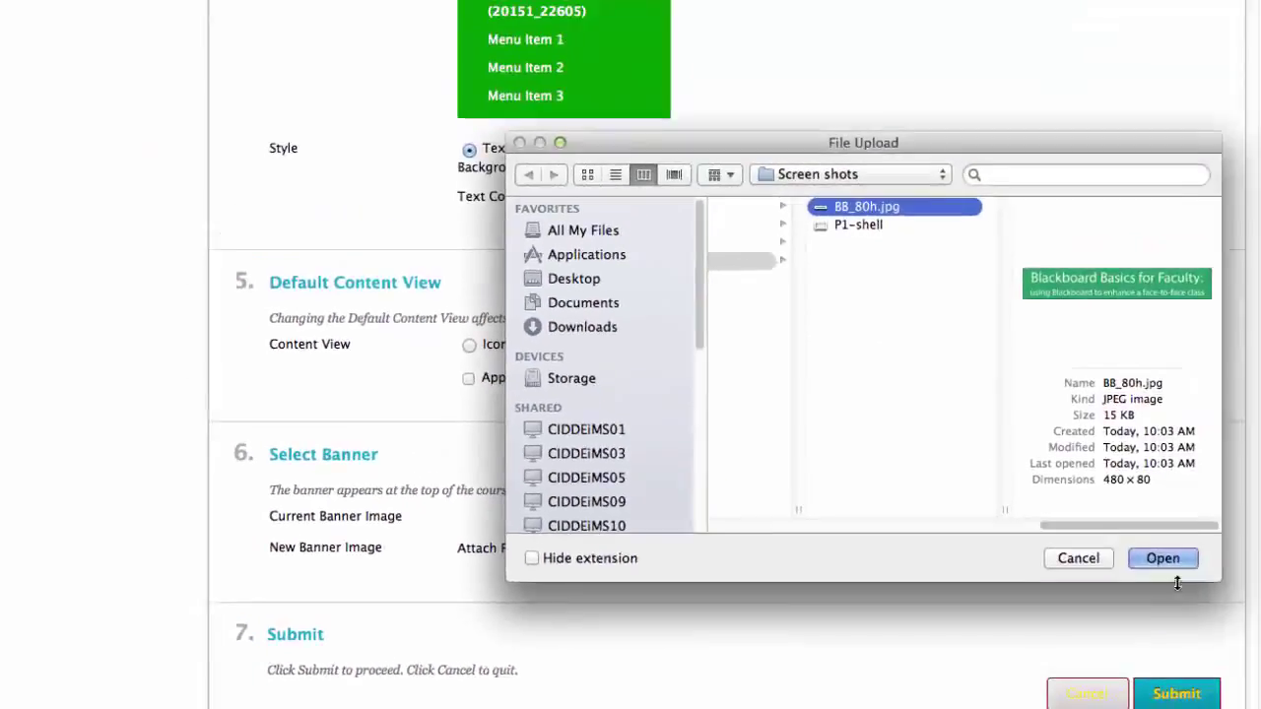
click(1152, 561)
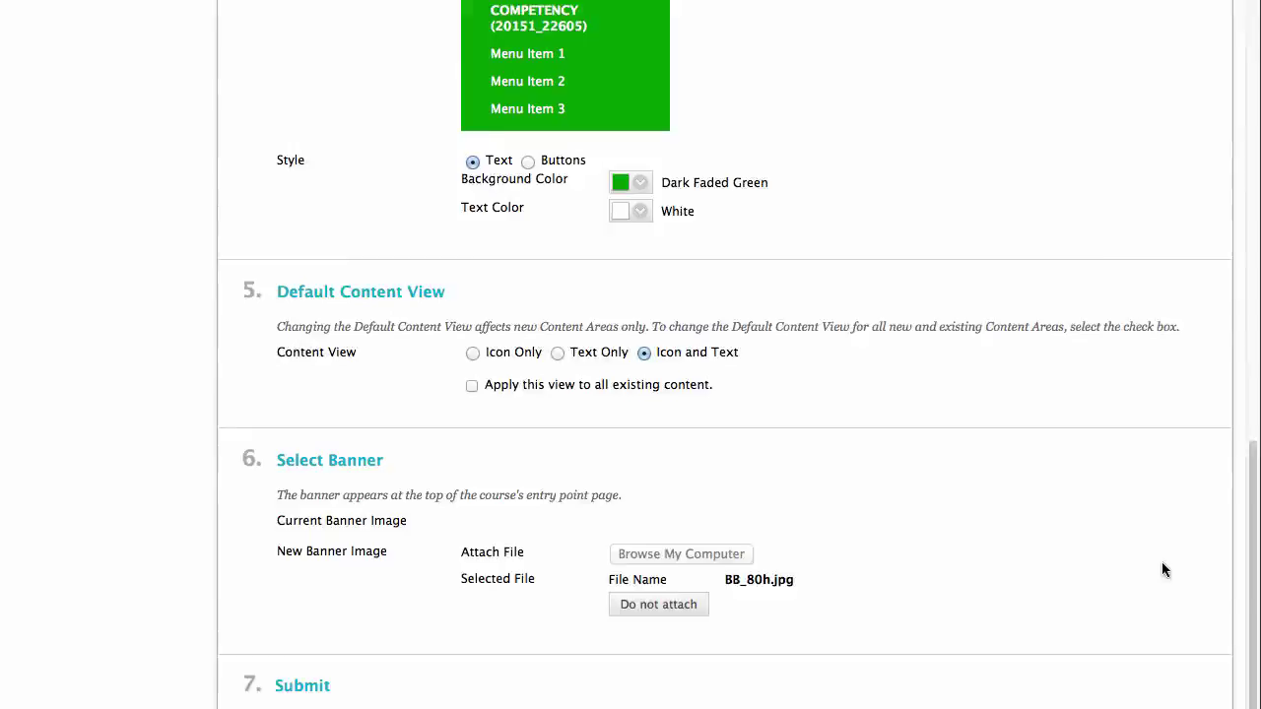
scroll(1161, 562, down, 1)
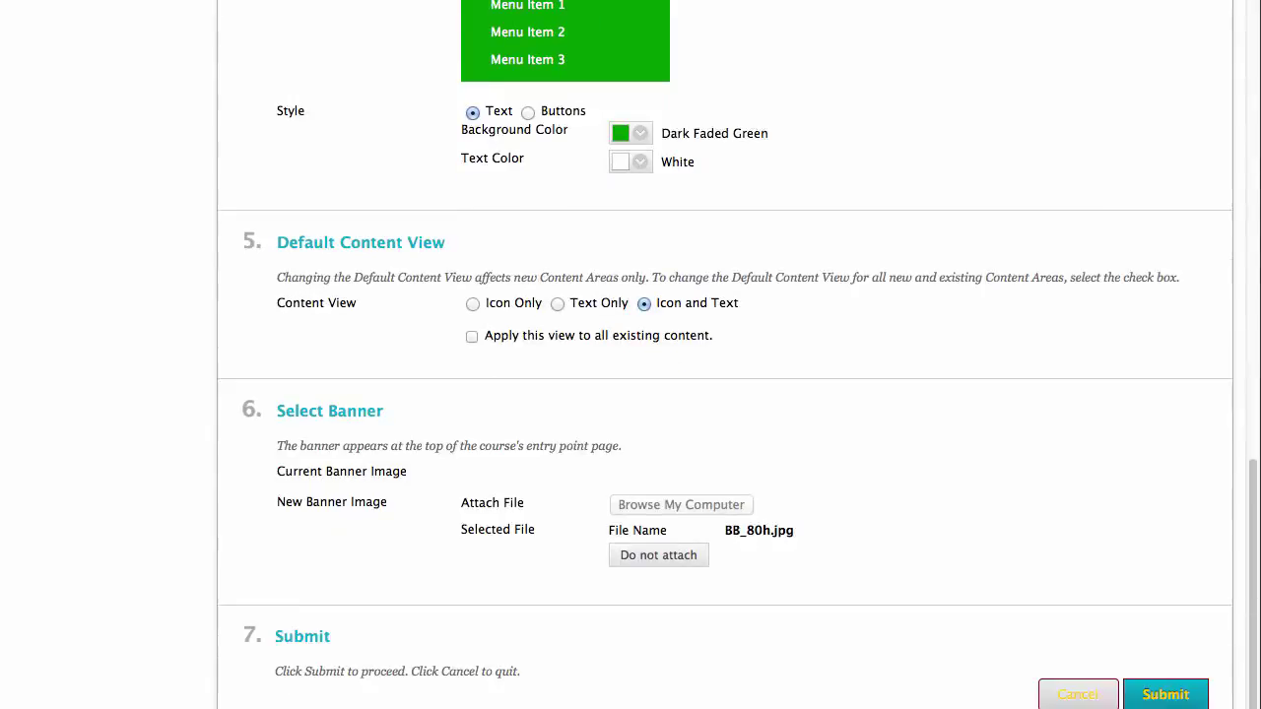
- Submit the Teaching Style page to apply the green text menu and new banner
click(1164, 695)
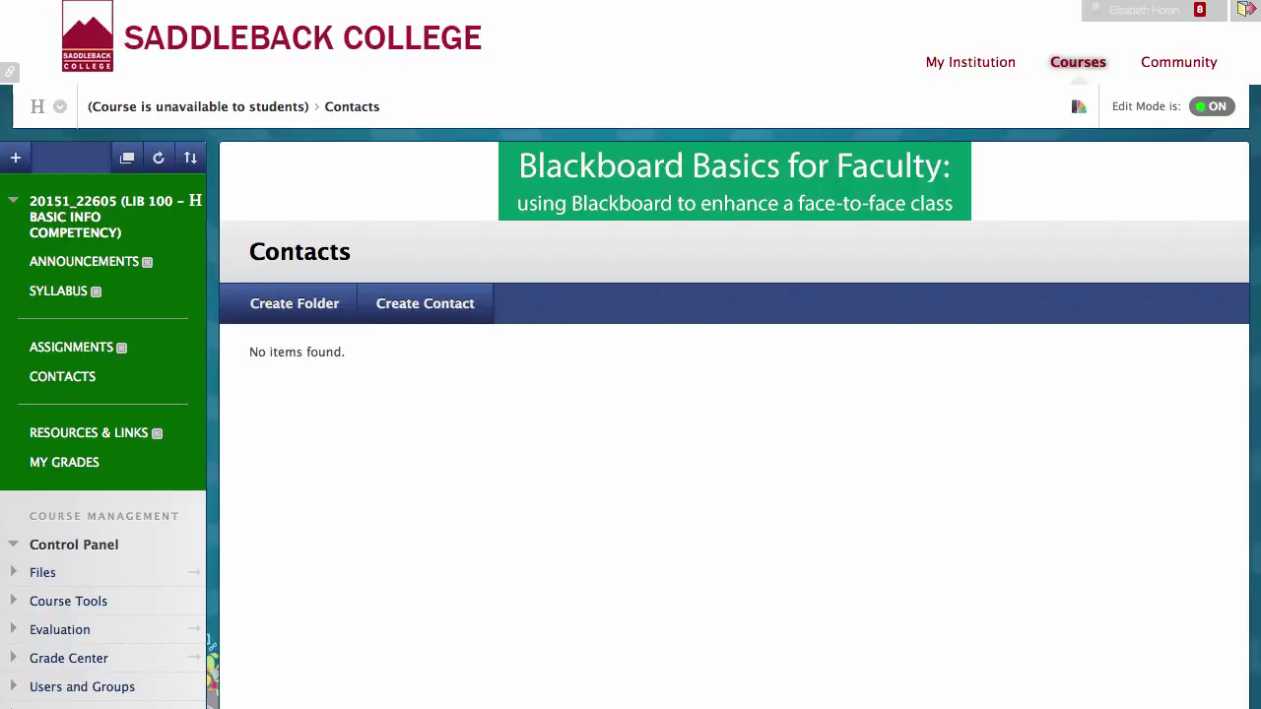
- Turn Edit Mode off to see the student view showing only CONTACTS and MY GRADES
click(1217, 107)
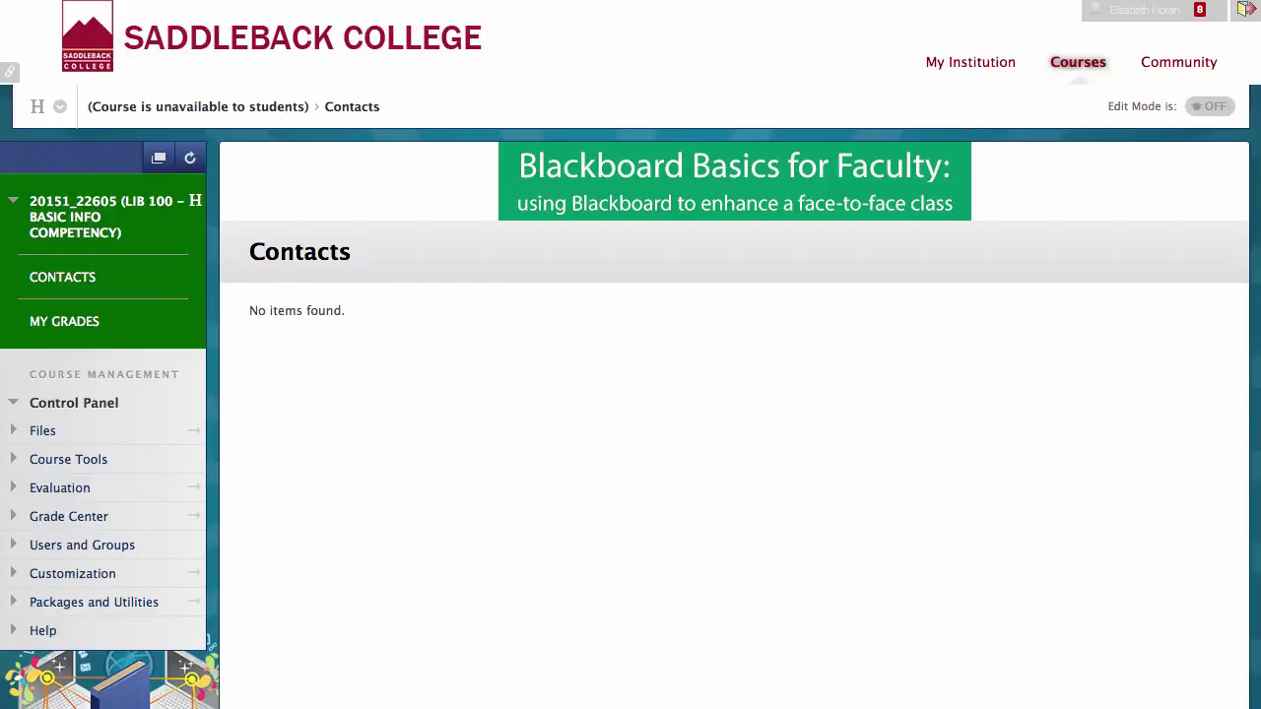